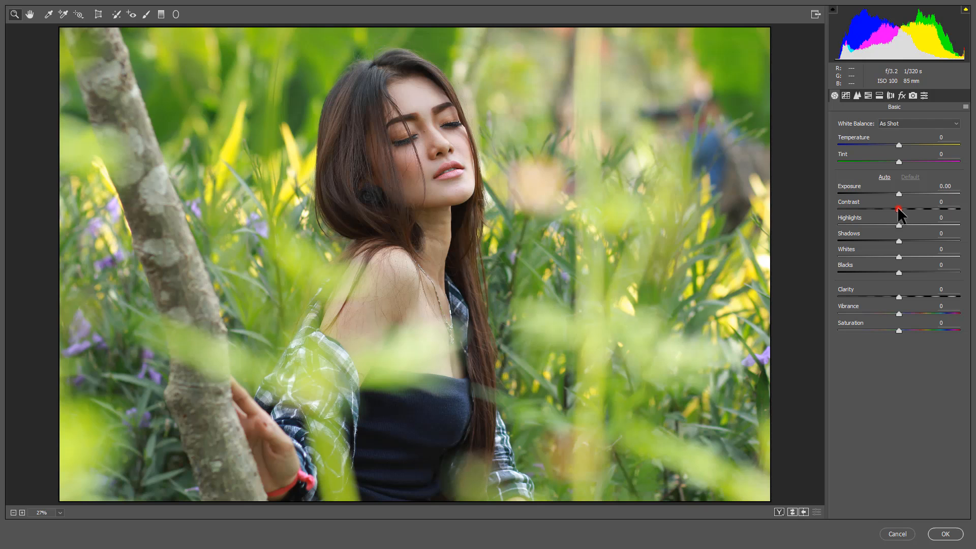
Set the basic adjustments to Contrast +68, Highlights +38, Shadows -43, Blacks -7 and Clarity -43
{"action": "left_click_drag", "start_coordinate": [898, 209], "coordinate": [941, 210]}
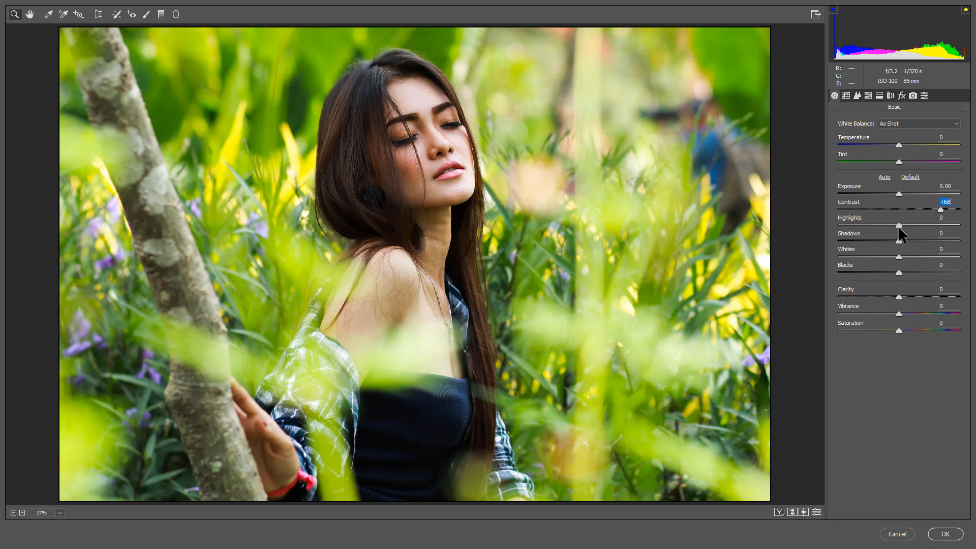
{"action": "left_click_drag", "start_coordinate": [898, 226], "coordinate": [924, 225]}
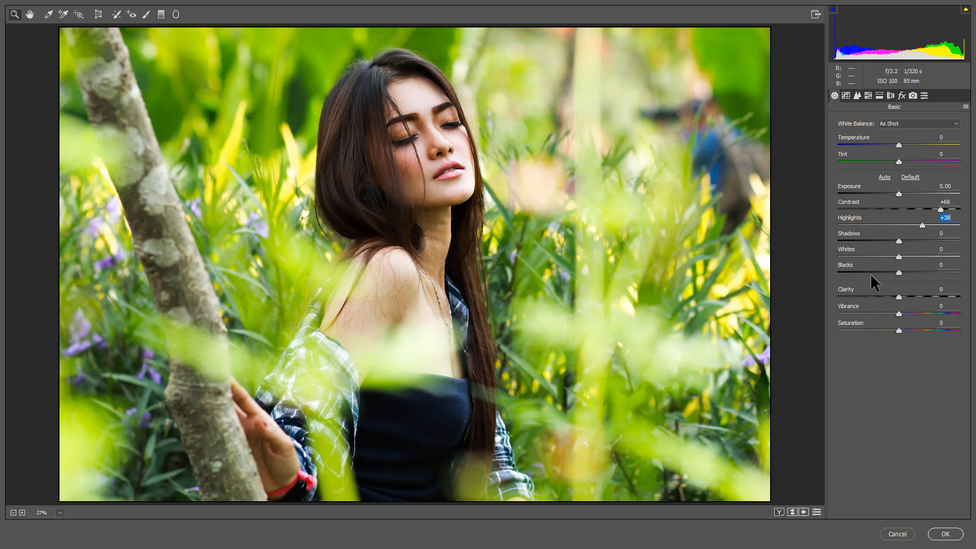
{"action": "left_click", "coordinate": [898, 242]}
{"action": "left_click_drag", "start_coordinate": [918, 238], "coordinate": [871, 240]}
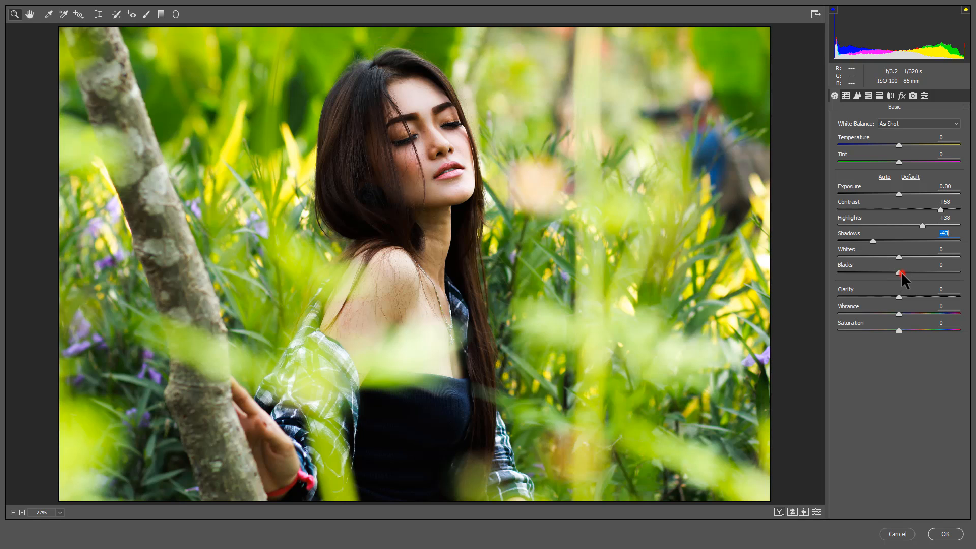
{"action": "left_click_drag", "start_coordinate": [899, 273], "coordinate": [879, 294]}
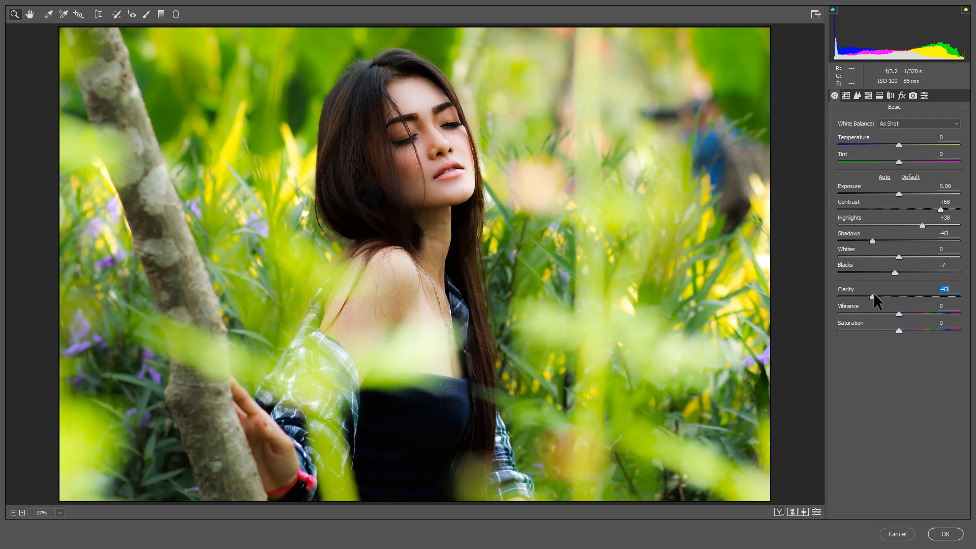
{"action": "mouse_move", "coordinate": [873, 293]}
{"action": "left_mouse_down"}
{"action": "mouse_move", "coordinate": [928, 292]}
{"action": "mouse_move", "coordinate": [874, 294]}
{"action": "left_mouse_up"}
Shape the RGB point curve with a shadow point at input 36, output 22, a second shadow point, a midpoint at 129/127 and a highlight point about 201/204
{"action": "left_click", "coordinate": [845, 95]}
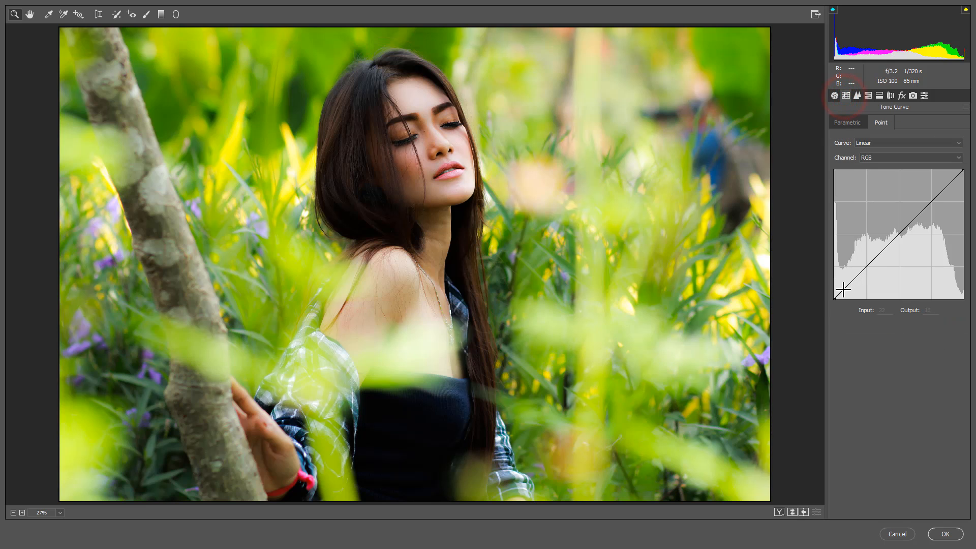
{"action": "left_click_drag", "start_coordinate": [845, 288], "coordinate": [866, 273]}
{"action": "left_click_drag", "start_coordinate": [898, 232], "coordinate": [898, 232]}
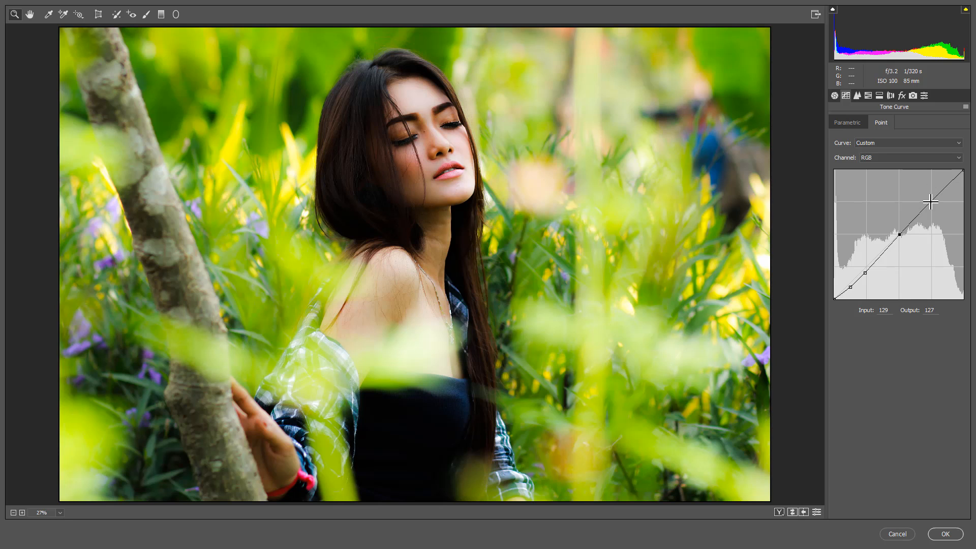
{"action": "left_click_drag", "start_coordinate": [930, 202], "coordinate": [936, 195]}
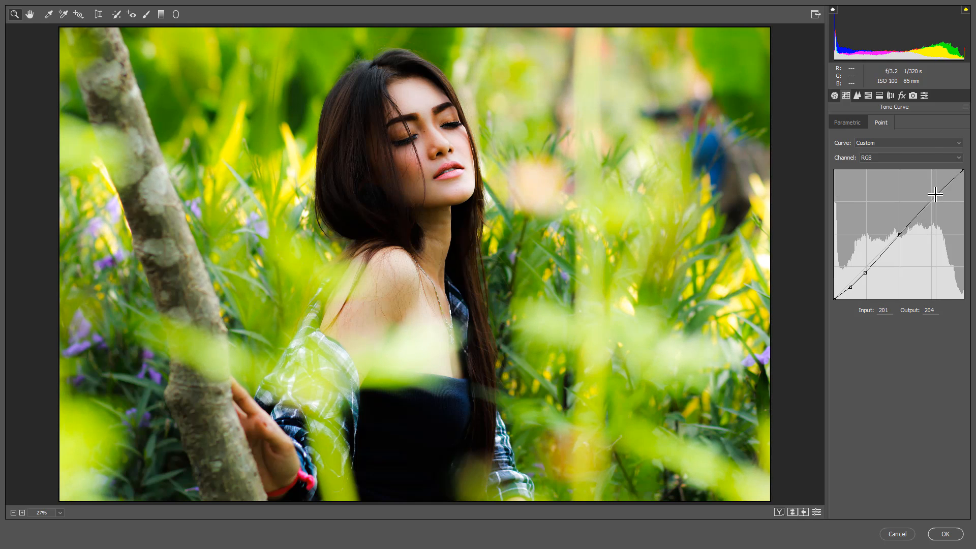
{"action": "mouse_move", "coordinate": [849, 286]}
{"action": "left_mouse_down"}
{"action": "mouse_move", "coordinate": [859, 279]}
{"action": "mouse_move", "coordinate": [852, 289]}
{"action": "left_mouse_up"}
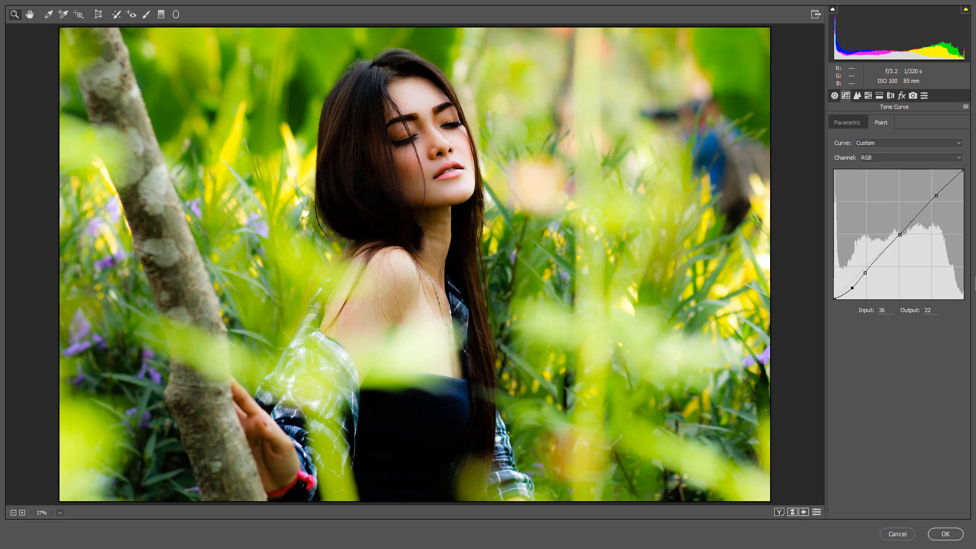
{"action": "left_click", "coordinate": [867, 271]}
Shift the HSL hue of Blues to +2 and of Purples to +5
{"action": "left_click", "coordinate": [866, 94]}
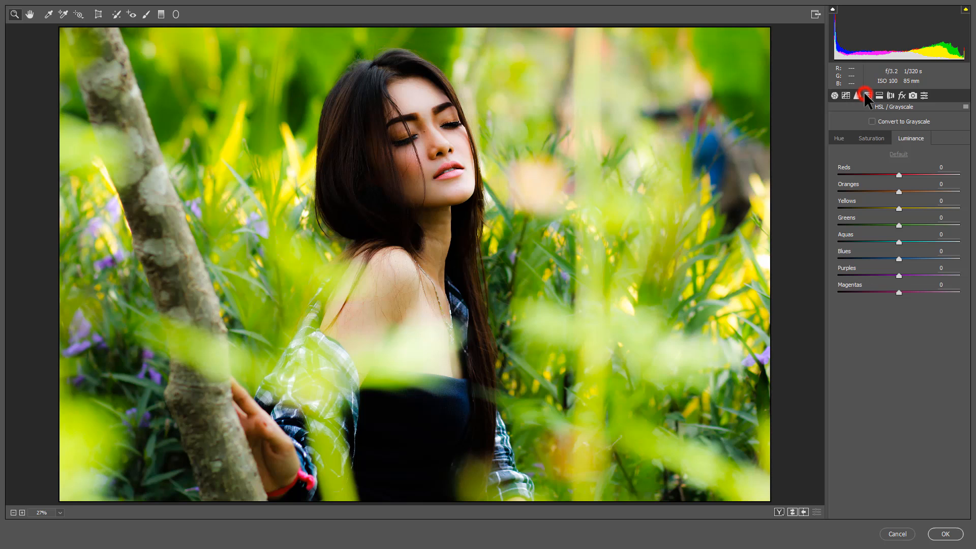
{"action": "left_click", "coordinate": [845, 138]}
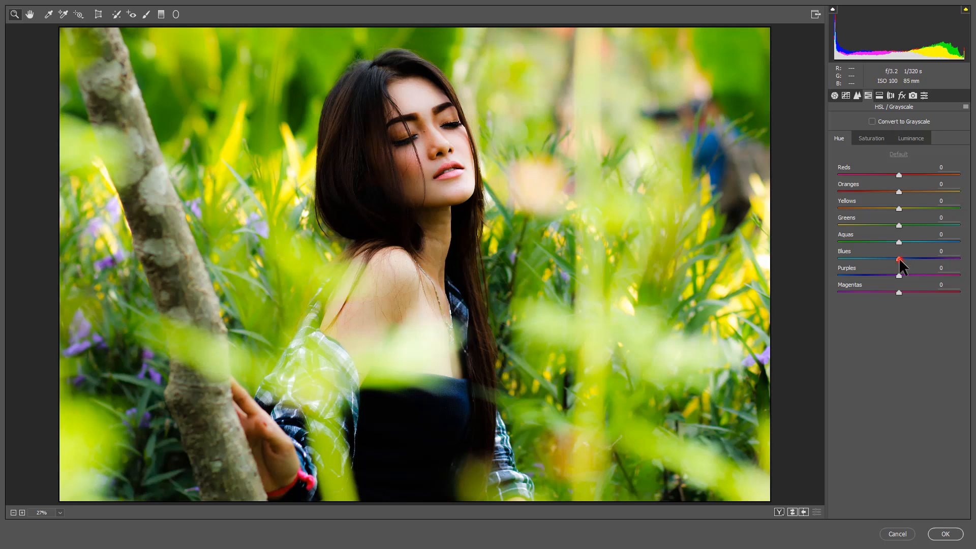
{"action": "left_click_drag", "start_coordinate": [899, 259], "coordinate": [901, 257]}
{"action": "left_click", "coordinate": [898, 275]}
{"action": "left_click_drag", "start_coordinate": [898, 275], "coordinate": [902, 277]}
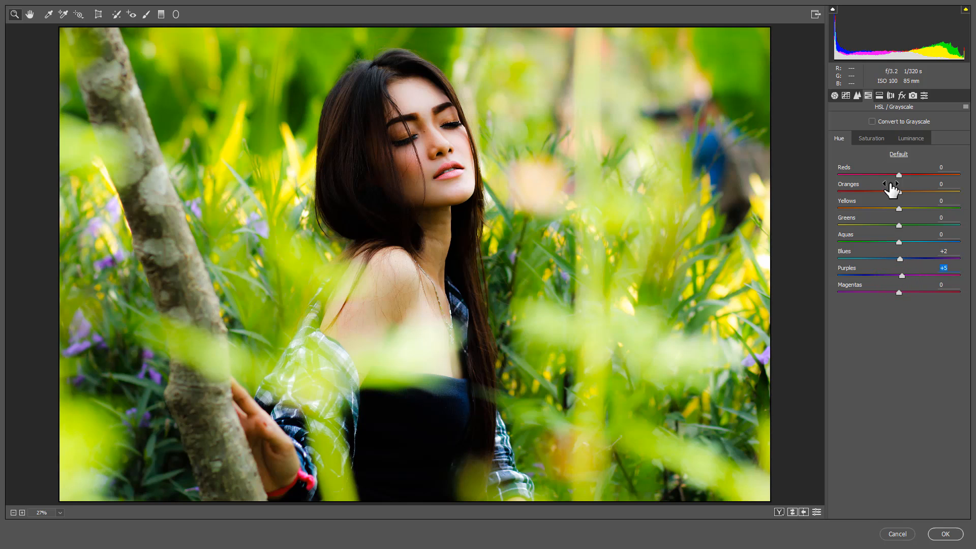
Raise the HSL saturation of the blues and purples, and slightly raise that of the reds and oranges
{"action": "left_click", "coordinate": [868, 139]}
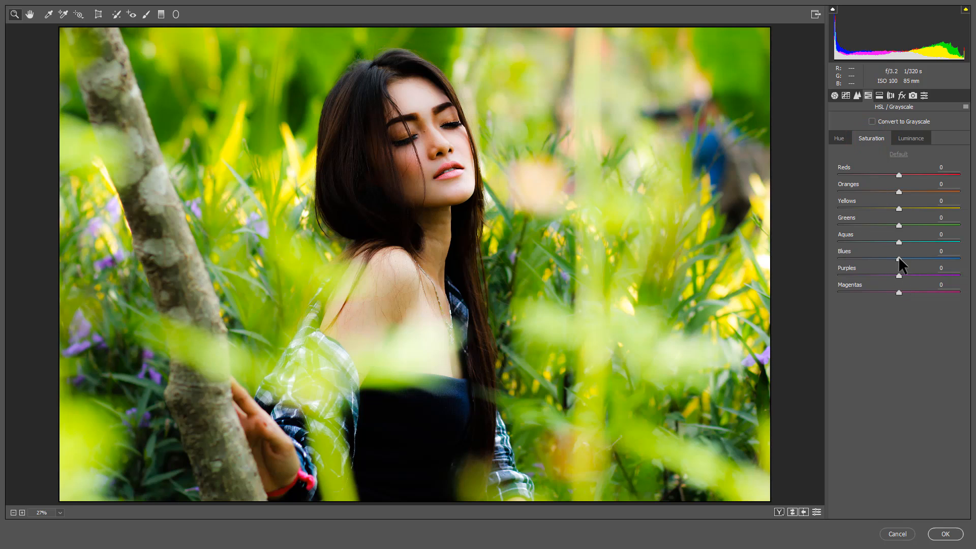
{"action": "left_click_drag", "start_coordinate": [917, 261], "coordinate": [903, 275]}
{"action": "mouse_move", "coordinate": [898, 175]}
{"action": "left_mouse_down"}
{"action": "mouse_move", "coordinate": [908, 173]}
{"action": "mouse_move", "coordinate": [869, 175]}
{"action": "mouse_move", "coordinate": [935, 176]}
{"action": "mouse_move", "coordinate": [902, 190]}
{"action": "left_mouse_up"}
Set the HSL luminance to Aquas -5, Blues -29, Purples -7, Oranges +2 and Reds -30
{"action": "left_click", "coordinate": [909, 139]}
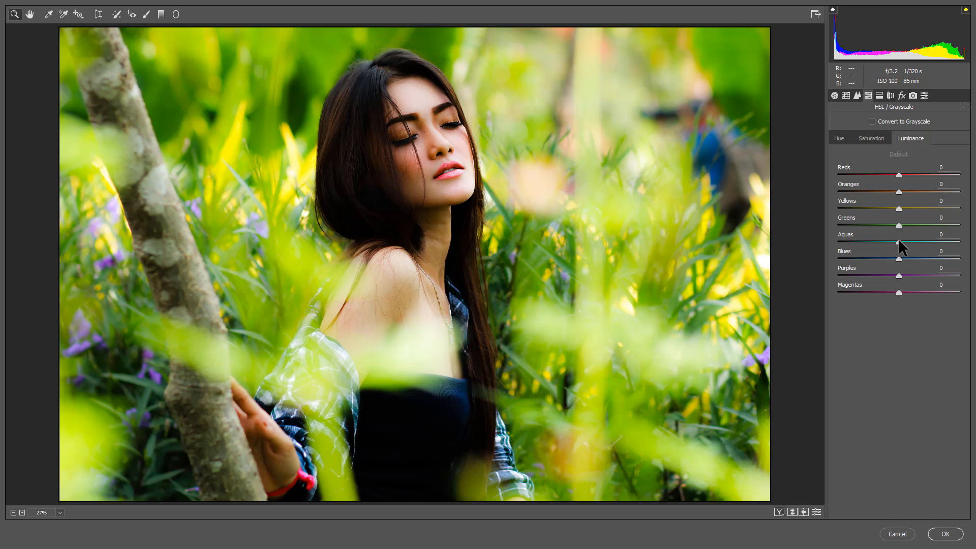
{"action": "mouse_move", "coordinate": [898, 241]}
{"action": "left_mouse_down"}
{"action": "mouse_move", "coordinate": [887, 240]}
{"action": "mouse_move", "coordinate": [895, 242]}
{"action": "left_mouse_up"}
{"action": "left_click_drag", "start_coordinate": [898, 258], "coordinate": [880, 256]}
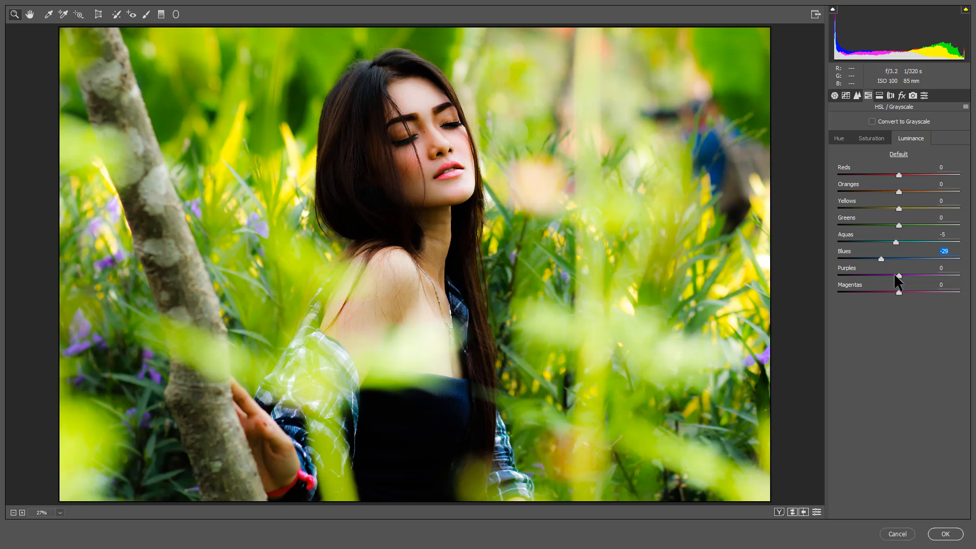
{"action": "left_click_drag", "start_coordinate": [900, 274], "coordinate": [895, 272]}
{"action": "left_click_drag", "start_coordinate": [904, 192], "coordinate": [880, 177]}
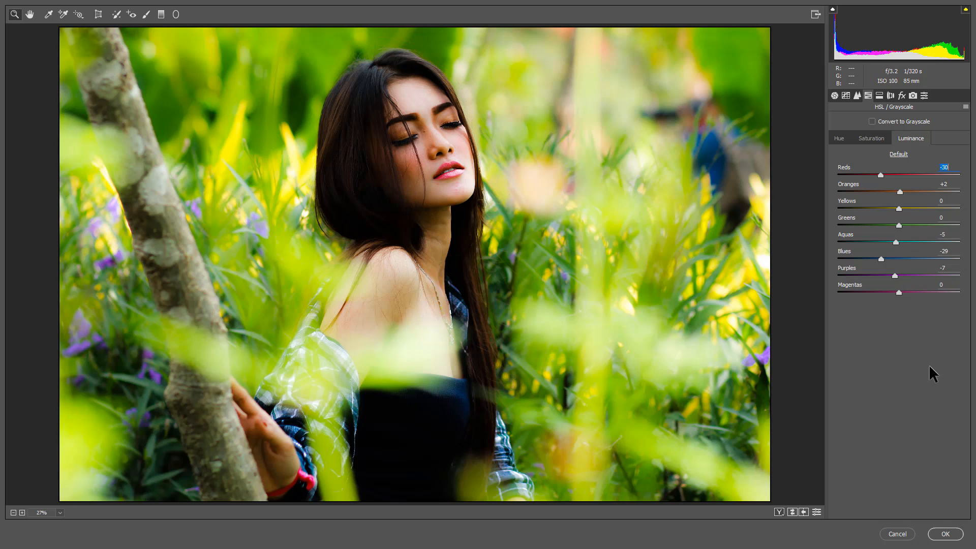
Tint the shadows blue with split toning, using hue 231 and saturation 23
{"action": "left_click", "coordinate": [879, 94]}
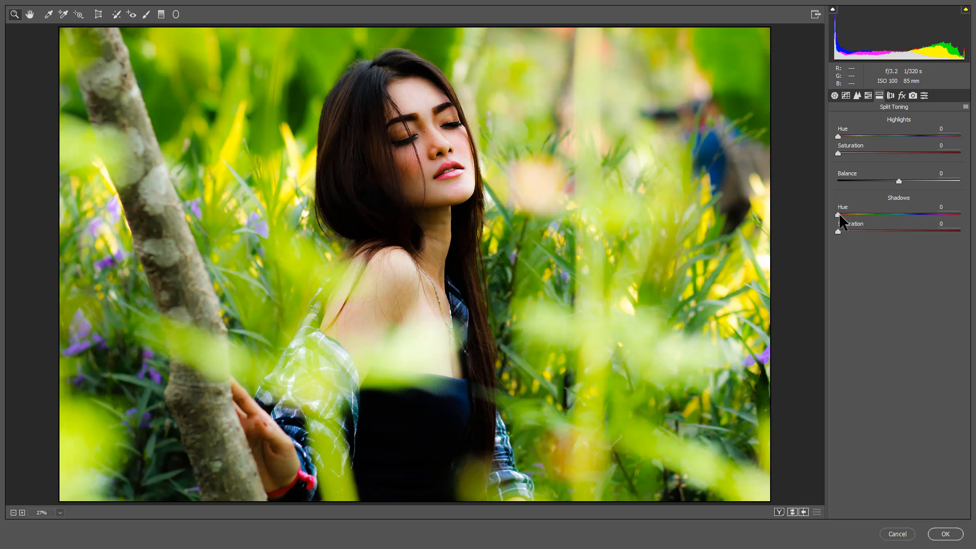
{"action": "left_click_drag", "start_coordinate": [838, 214], "coordinate": [883, 214]}
{"action": "left_click_drag", "start_coordinate": [856, 231], "coordinate": [873, 232]}
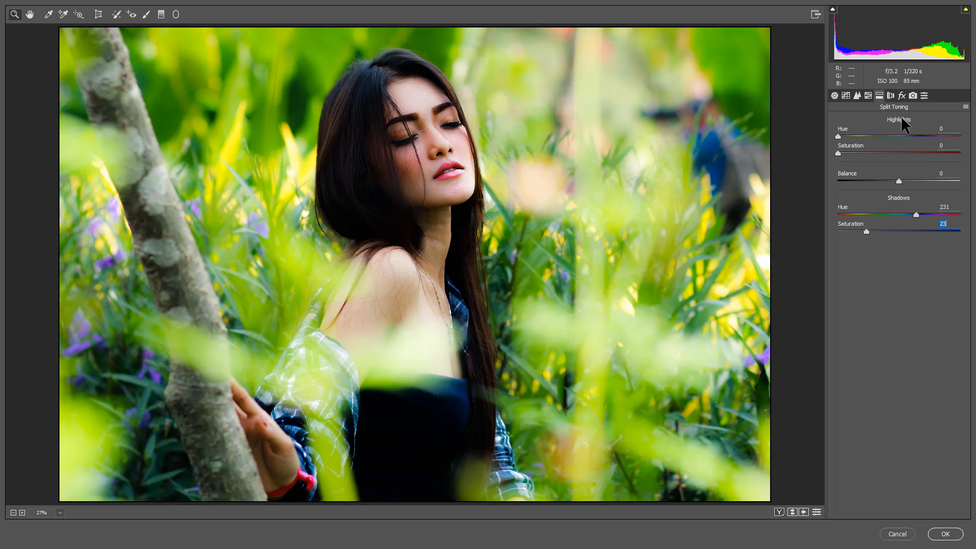
Add a post-crop vignette with amount -40, midpoint 40 and roundness +30
{"action": "left_click", "coordinate": [891, 96]}
{"action": "left_click", "coordinate": [901, 96]}
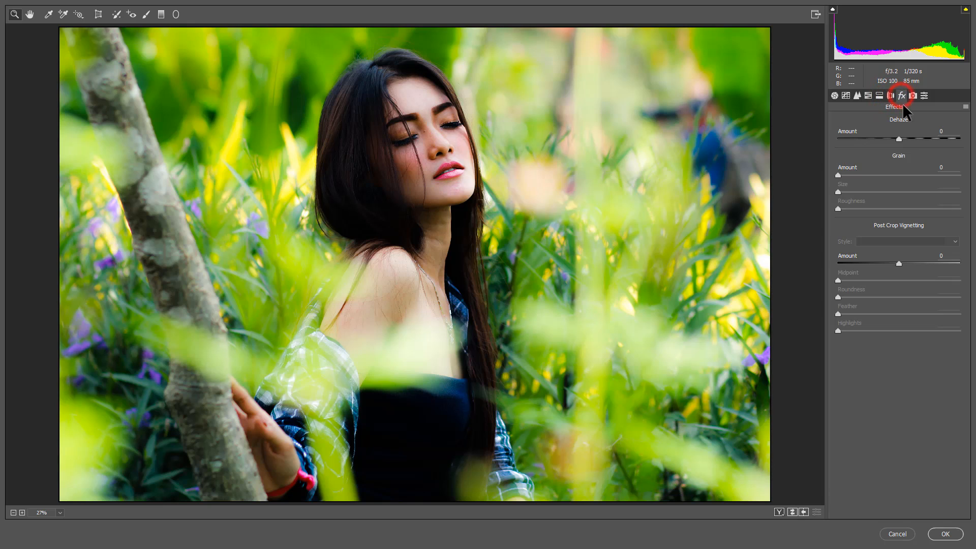
{"action": "left_click_drag", "start_coordinate": [895, 262], "coordinate": [875, 264]}
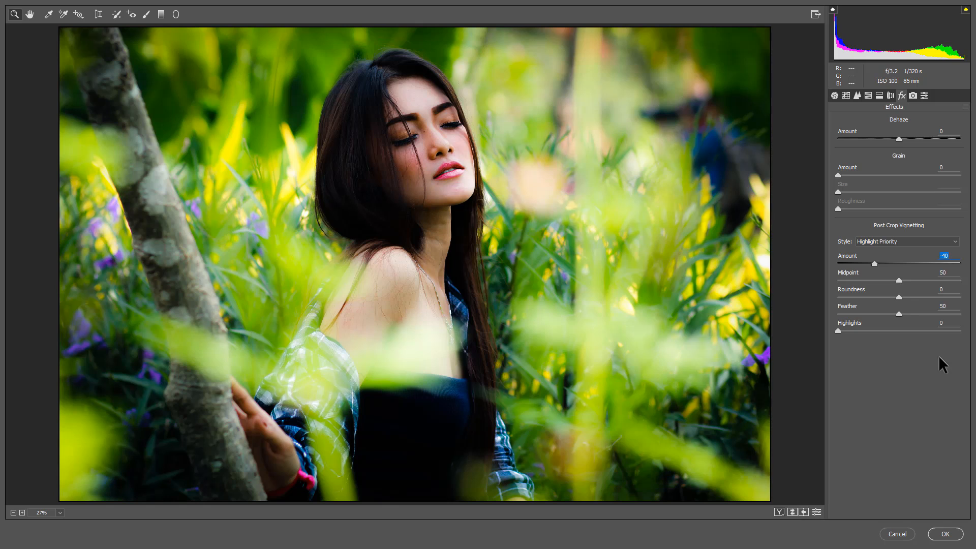
{"action": "left_click", "coordinate": [899, 280]}
{"action": "mouse_move", "coordinate": [901, 281]}
{"action": "left_mouse_down"}
{"action": "mouse_move", "coordinate": [875, 278]}
{"action": "mouse_move", "coordinate": [897, 282]}
{"action": "left_mouse_up"}
{"action": "left_click_drag", "start_coordinate": [896, 280], "coordinate": [891, 279]}
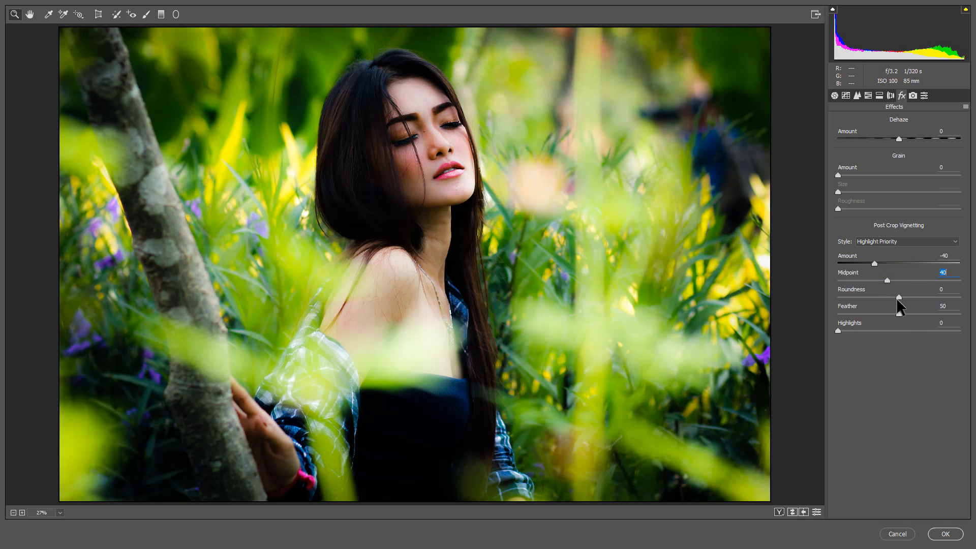
{"action": "left_click", "coordinate": [898, 297]}
{"action": "left_click_drag", "start_coordinate": [898, 297], "coordinate": [917, 304]}
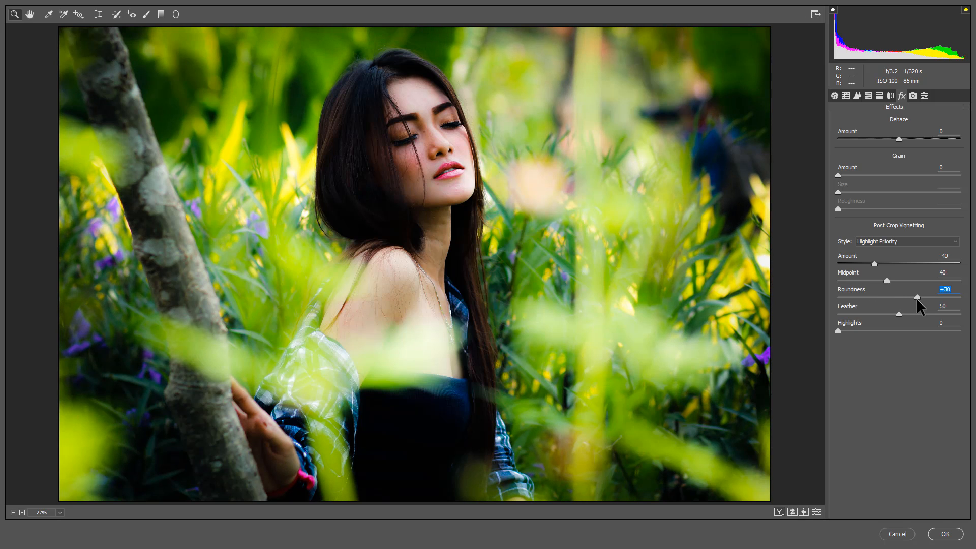
Soften and strengthen the vignette by setting its feather to 90 and its amount to -51
{"action": "mouse_move", "coordinate": [900, 316]}
{"action": "left_mouse_down"}
{"action": "mouse_move", "coordinate": [959, 317]}
{"action": "mouse_move", "coordinate": [917, 318]}
{"action": "left_mouse_up"}
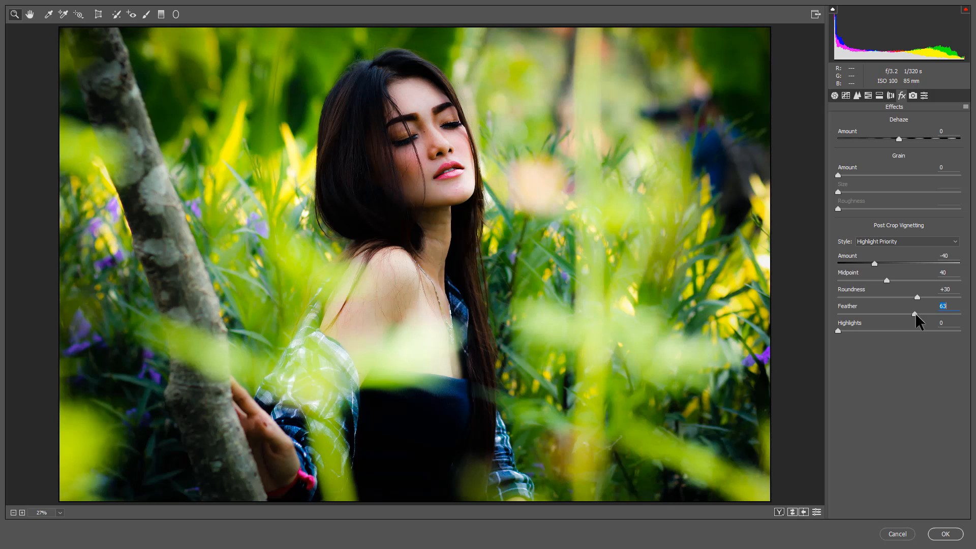
{"action": "mouse_move", "coordinate": [916, 319]}
{"action": "left_mouse_down"}
{"action": "mouse_move", "coordinate": [930, 320]}
{"action": "mouse_move", "coordinate": [905, 319]}
{"action": "mouse_move", "coordinate": [930, 319]}
{"action": "left_mouse_up"}
{"action": "left_click_drag", "start_coordinate": [874, 264], "coordinate": [867, 265]}
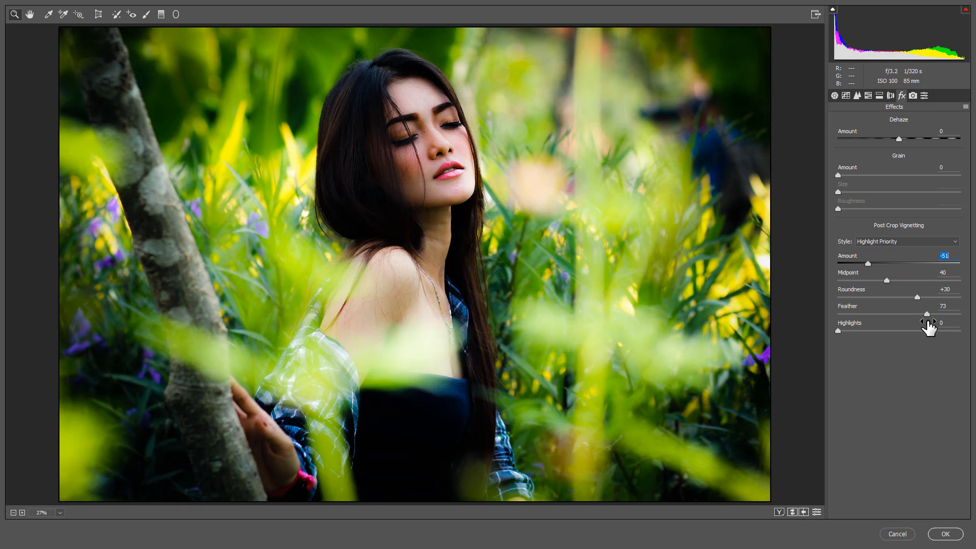
{"action": "left_click_drag", "start_coordinate": [926, 314], "coordinate": [949, 321]}
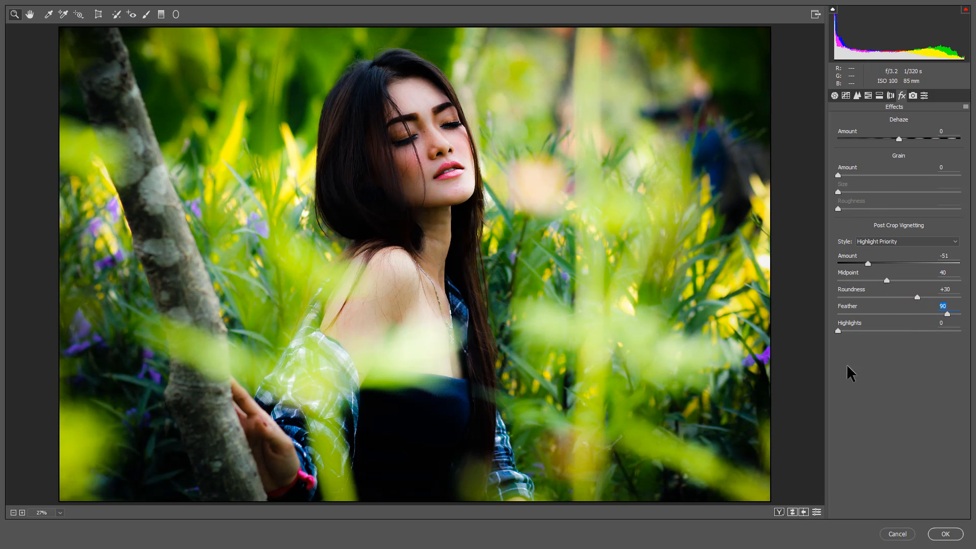
Compare the photo before and after side by side, and apply the Camera Raw adjustments to the layer
{"action": "left_click", "coordinate": [780, 512]}
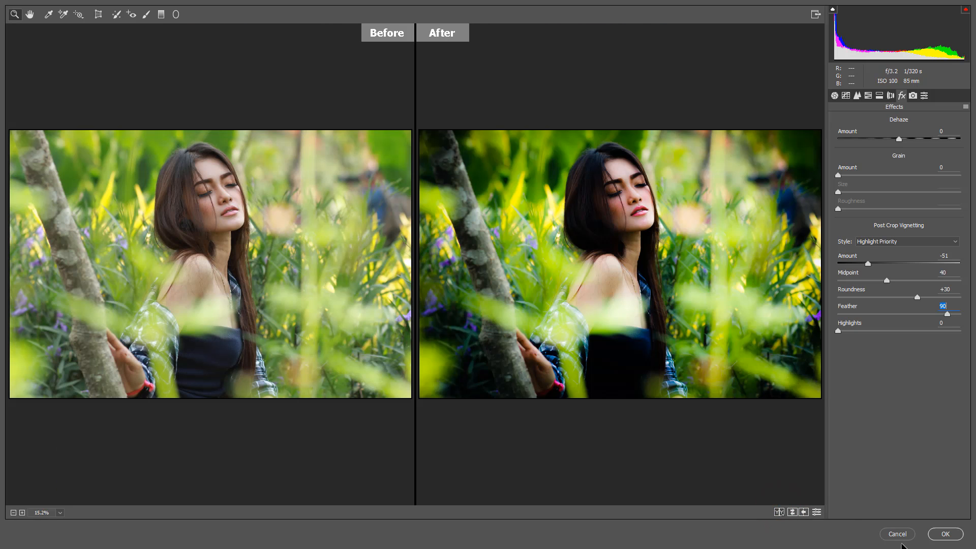
{"action": "left_click", "coordinate": [936, 534]}
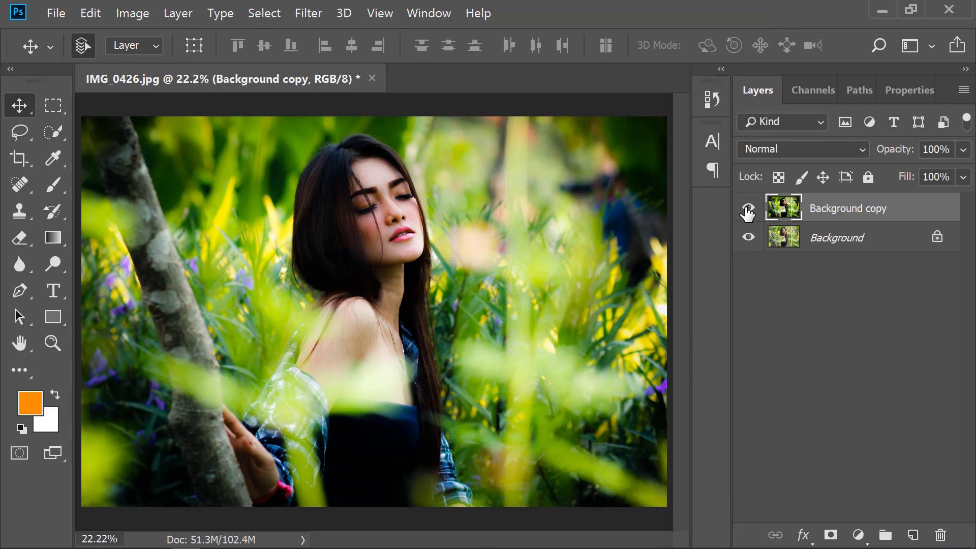
Toggle the visibility of the Background copy layer to compare the edit with the original photo
{"action": "left_click", "coordinate": [748, 206]}
{"action": "left_click", "coordinate": [748, 206]}
{"action": "left_click", "coordinate": [748, 206]}
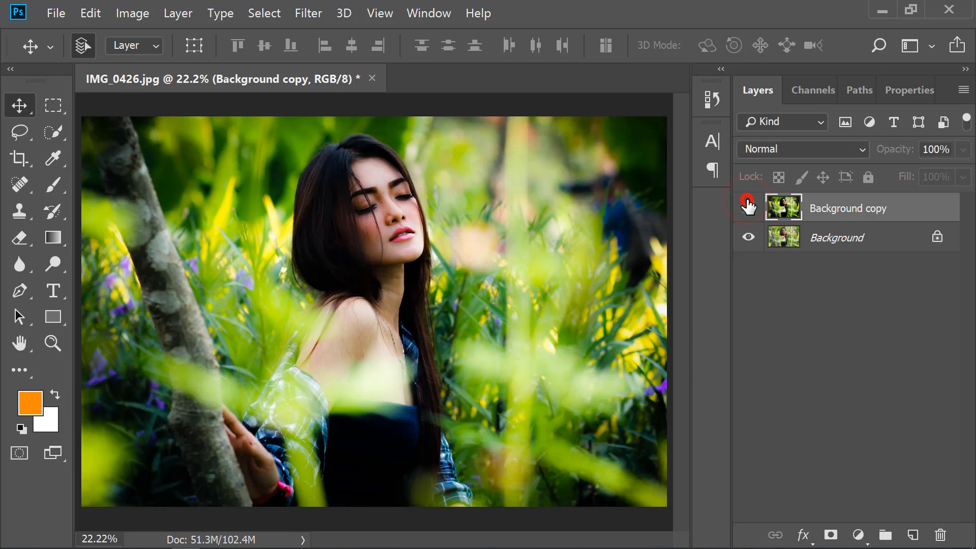
{"action": "left_click", "coordinate": [748, 206]}
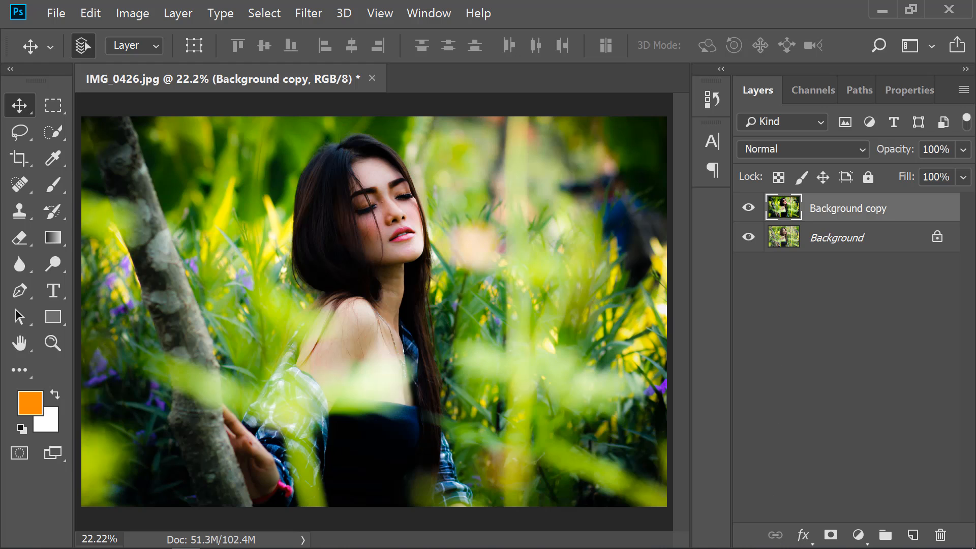
Add a Color Lookup adjustment layer above the Background copy layer
{"action": "left_click", "coordinate": [803, 534]}
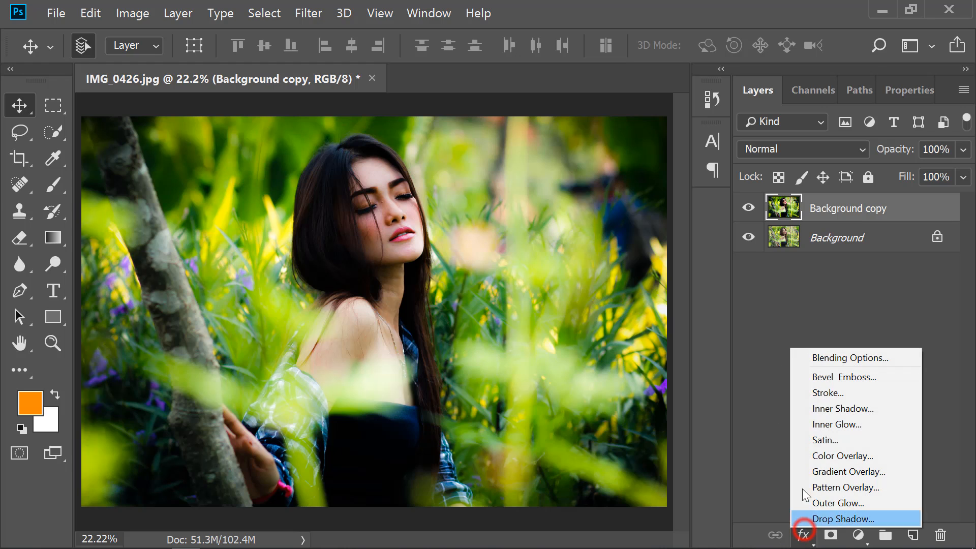
{"action": "left_click", "coordinate": [931, 431]}
{"action": "left_click", "coordinate": [857, 533]}
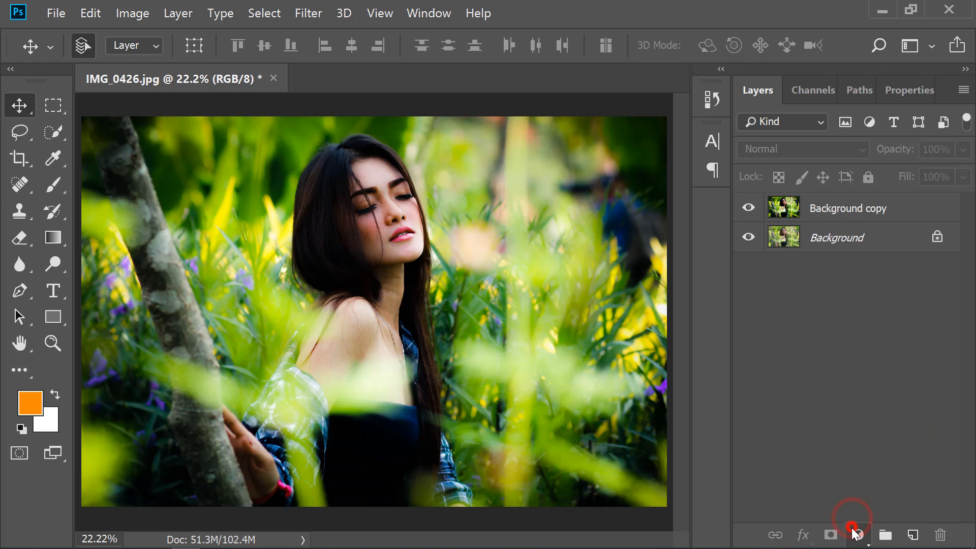
{"action": "left_click", "coordinate": [881, 432]}
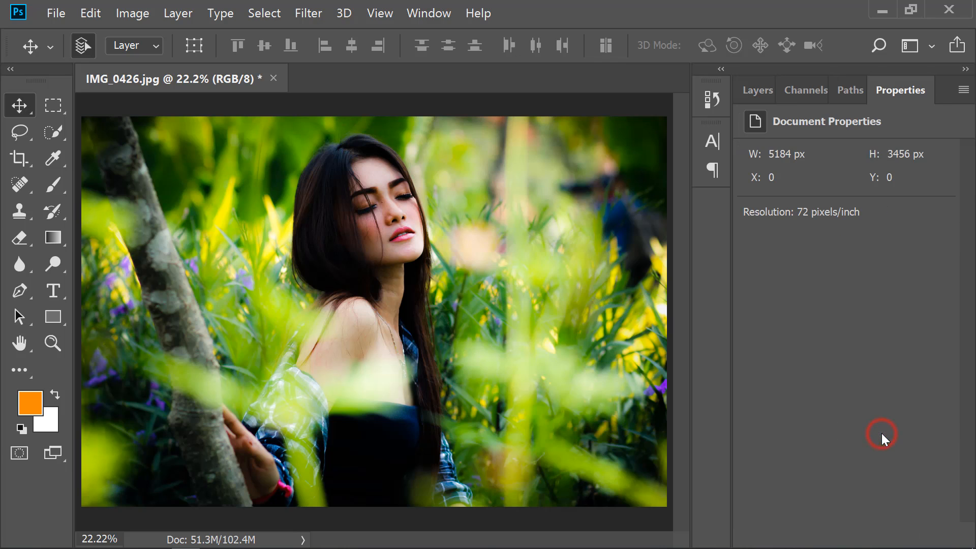
{"action": "left_click", "coordinate": [757, 92]}
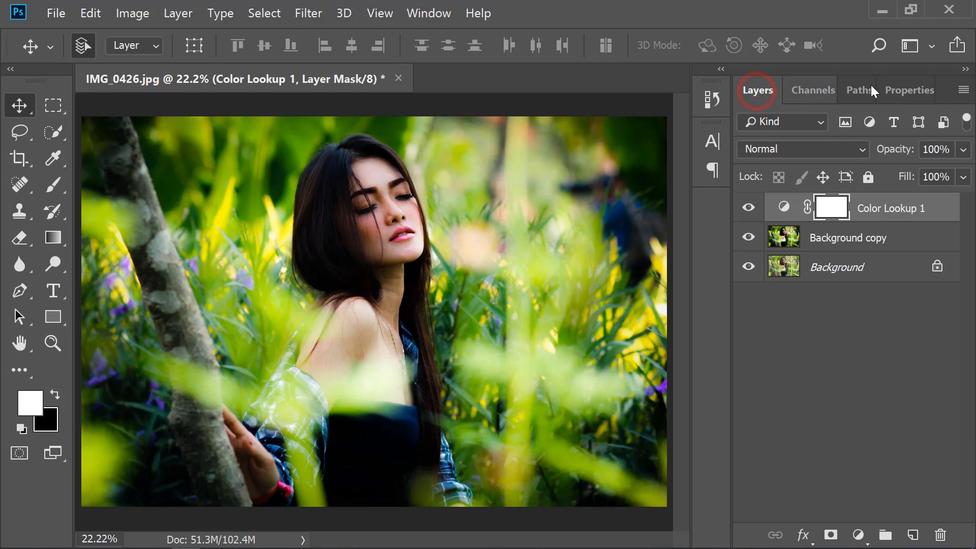
Apply the FuturisticBleak.3DL 3D LUT to the Color Lookup layer and return to the layer list
{"action": "left_click", "coordinate": [888, 86]}
{"action": "left_click", "coordinate": [834, 159]}
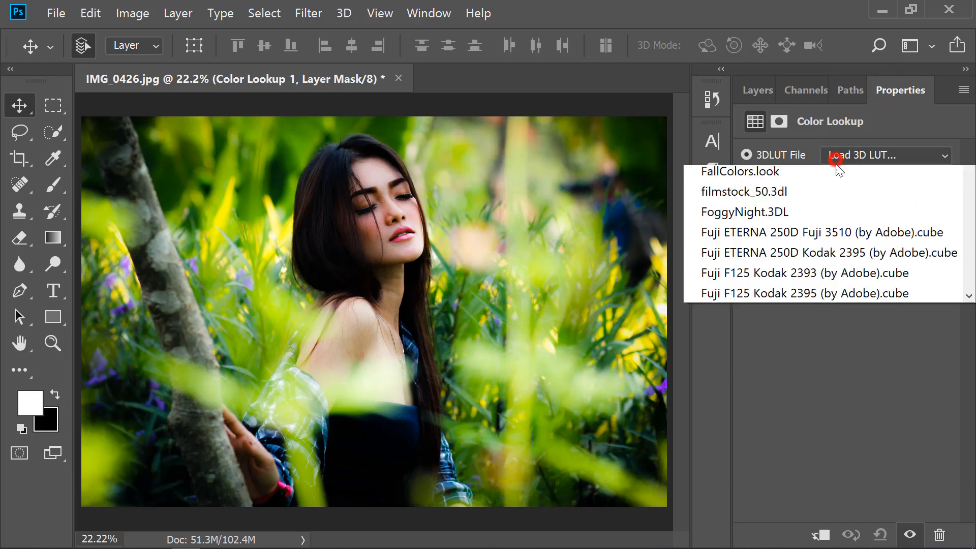
{"action": "scroll", "coordinate": [770, 406], "scroll_direction": "down", "scroll_amount": 2}
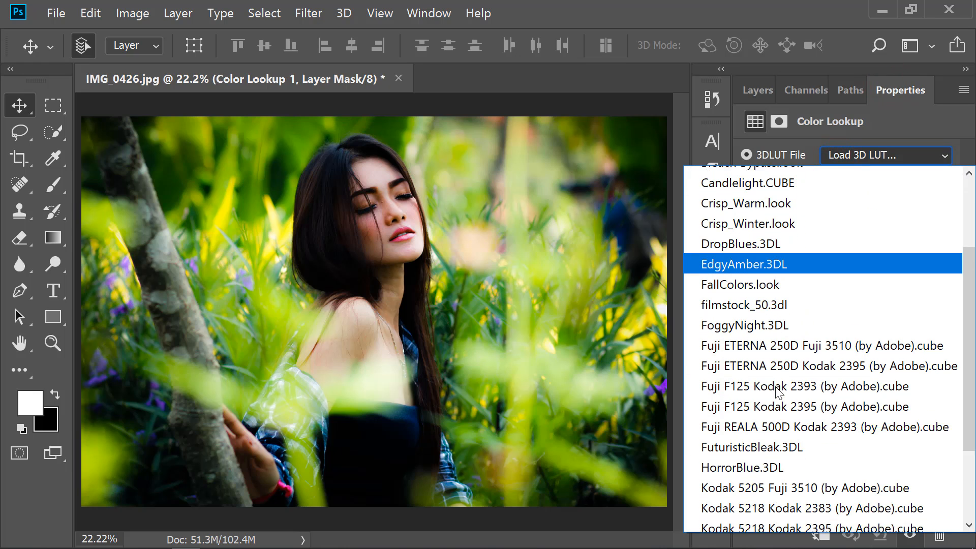
{"action": "left_click", "coordinate": [774, 451]}
{"action": "left_click", "coordinate": [761, 90]}
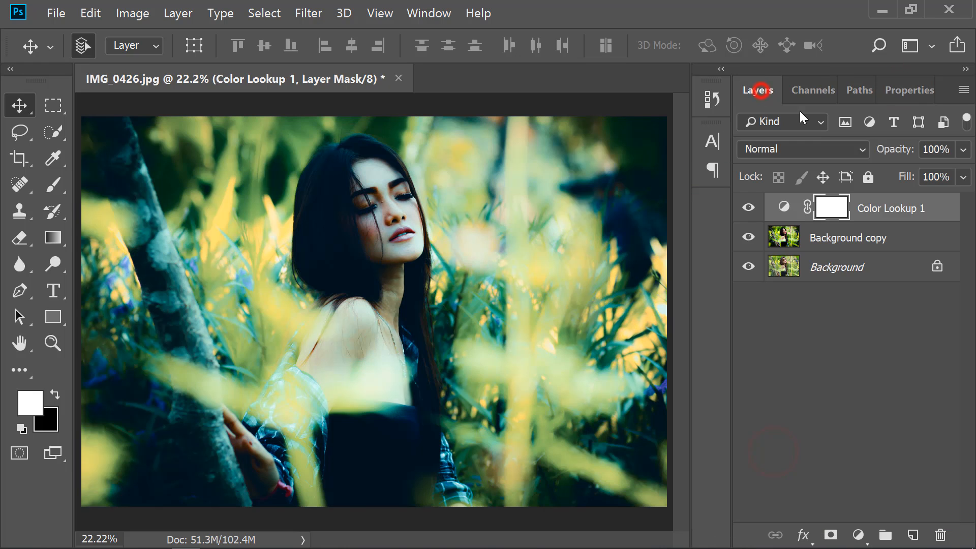
Set the Color Lookup layer's blend mode to Soft Light and its opacity to 21%
{"action": "left_click", "coordinate": [841, 147]}
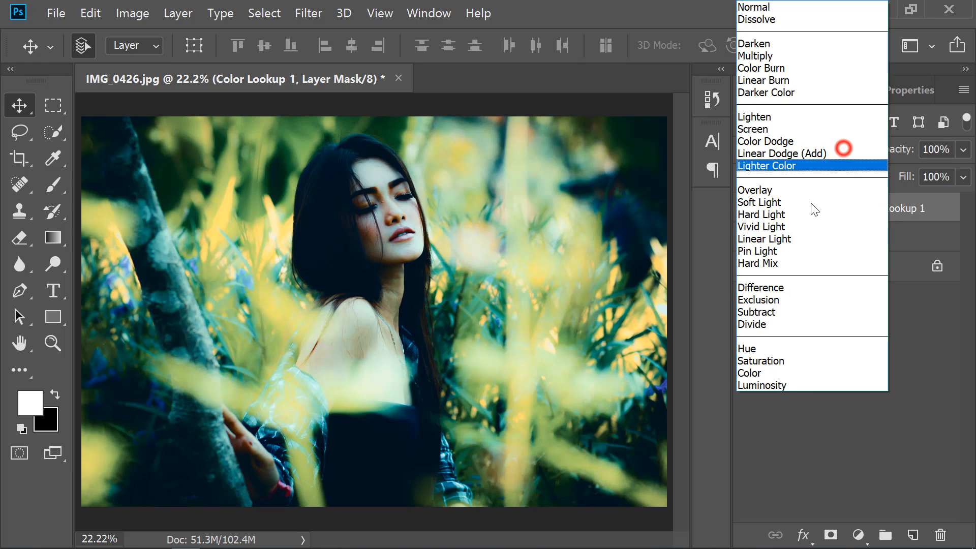
{"action": "left_click", "coordinate": [771, 206]}
{"action": "left_click", "coordinate": [962, 149]}
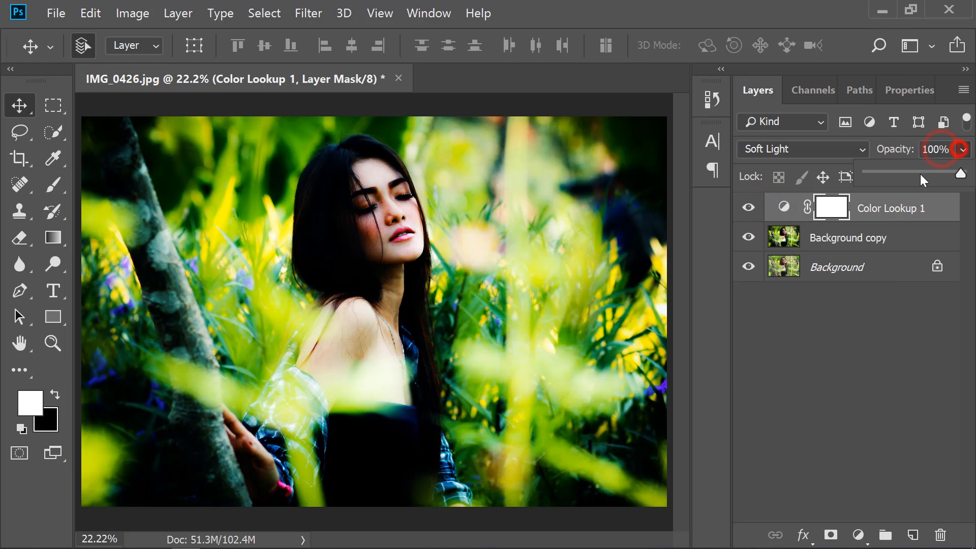
{"action": "left_click", "coordinate": [887, 172]}
{"action": "mouse_move", "coordinate": [888, 170]}
{"action": "left_mouse_down"}
{"action": "mouse_move", "coordinate": [878, 170]}
{"action": "mouse_move", "coordinate": [886, 171]}
{"action": "left_mouse_up"}
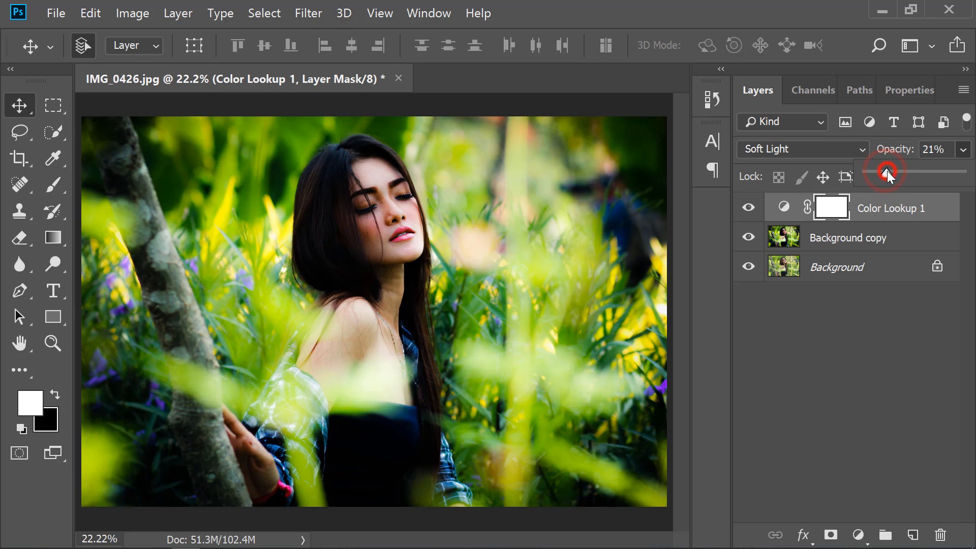
Add a Gradient Map adjustment layer above the Color Lookup layer using the purple-to-orange preset gradient, and return to the layer list
{"action": "left_click", "coordinate": [859, 534]}
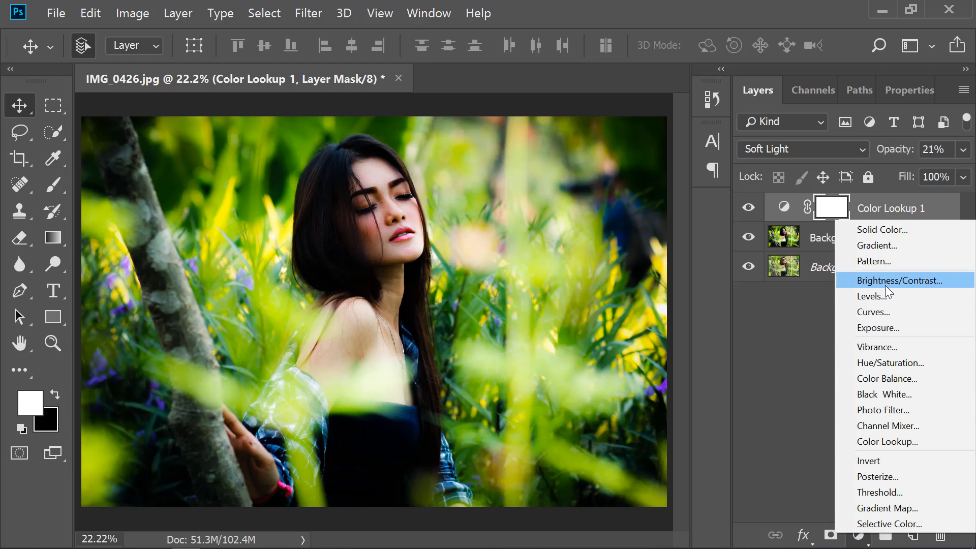
{"action": "left_click", "coordinate": [890, 506]}
{"action": "left_click", "coordinate": [785, 165]}
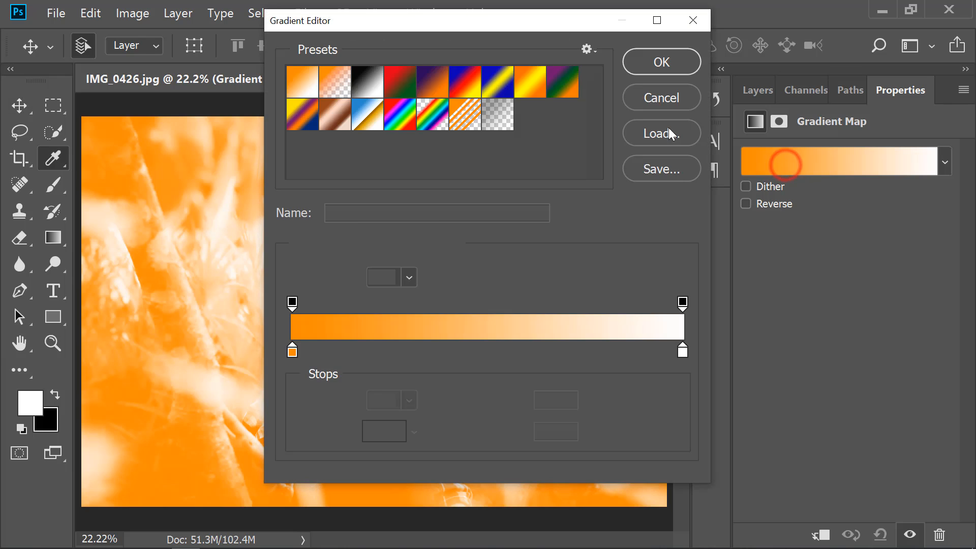
{"action": "left_click", "coordinate": [435, 80]}
{"action": "left_click", "coordinate": [660, 61]}
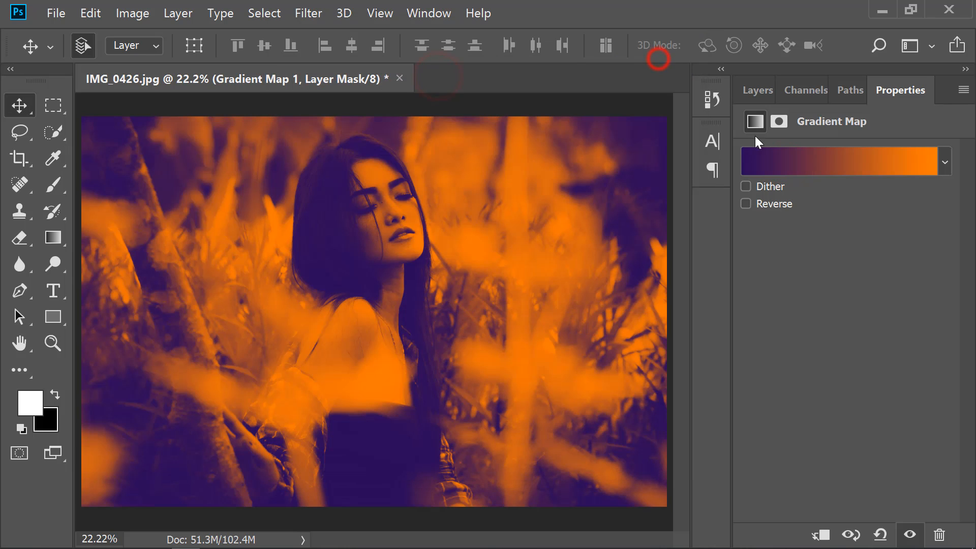
{"action": "left_click", "coordinate": [750, 88]}
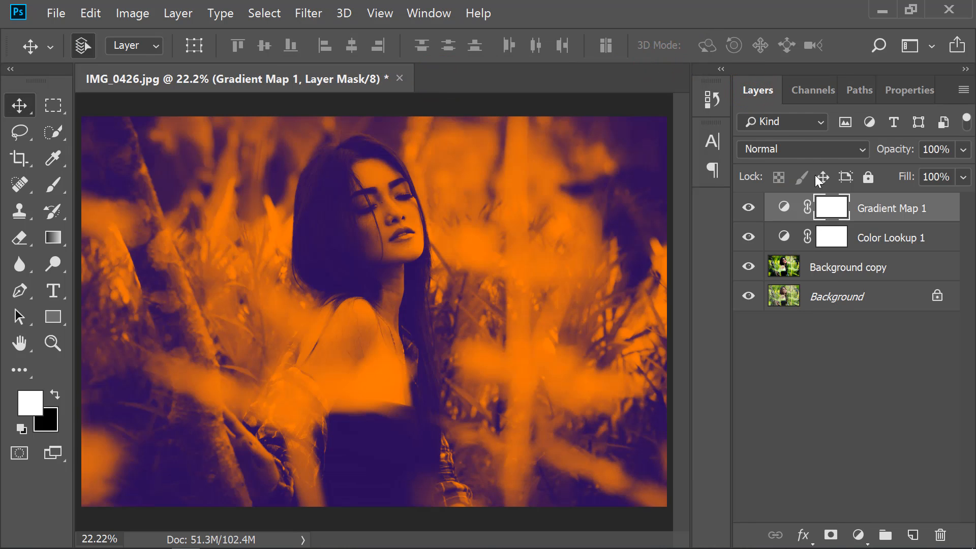
Set the Gradient Map layer's blend mode to Soft Light and its opacity to 16%
{"action": "left_click", "coordinate": [779, 148]}
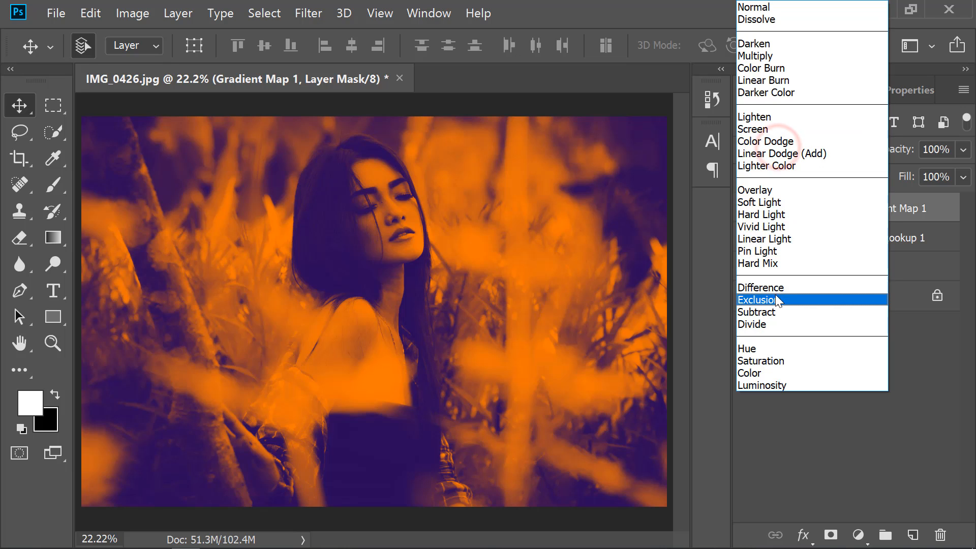
{"action": "left_click", "coordinate": [759, 202]}
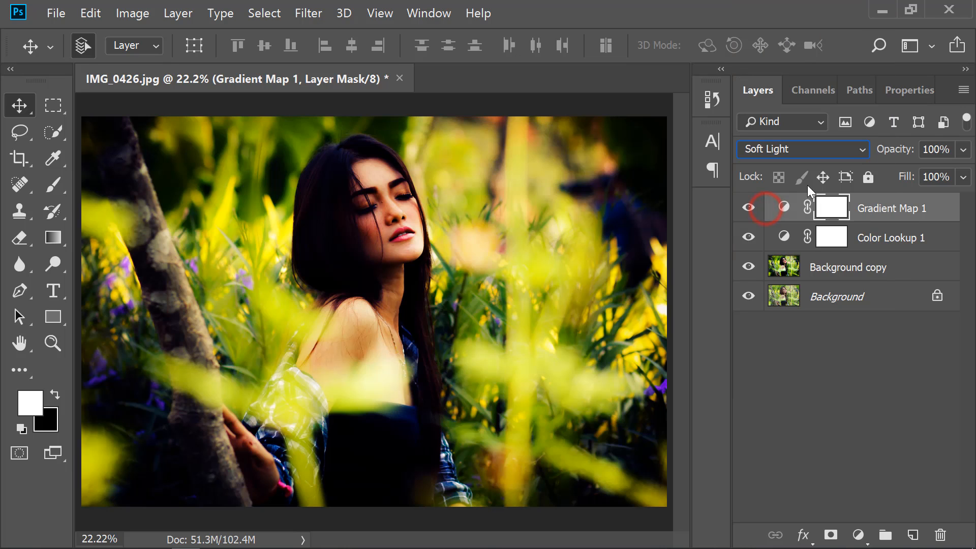
{"action": "left_click", "coordinate": [963, 149]}
{"action": "left_click", "coordinate": [882, 172]}
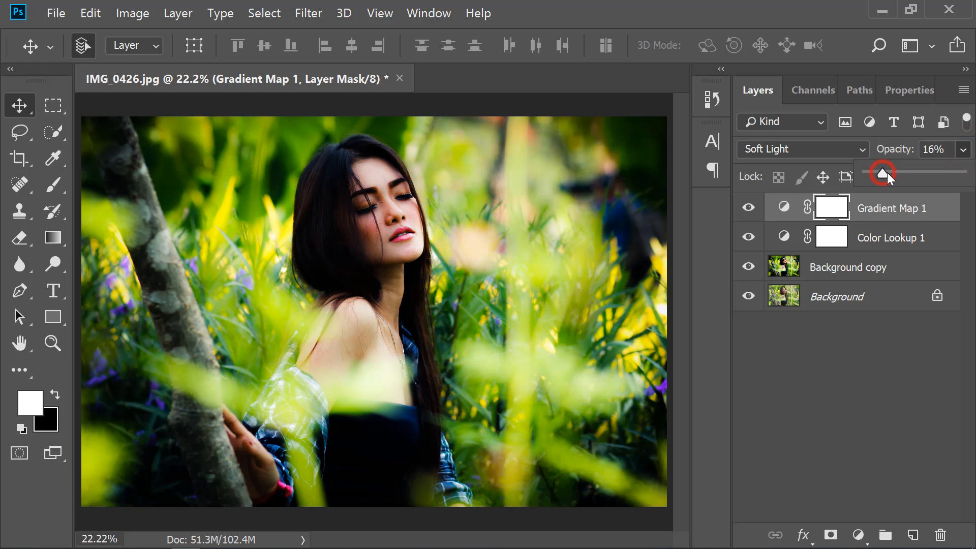
{"action": "left_click", "coordinate": [858, 535]}
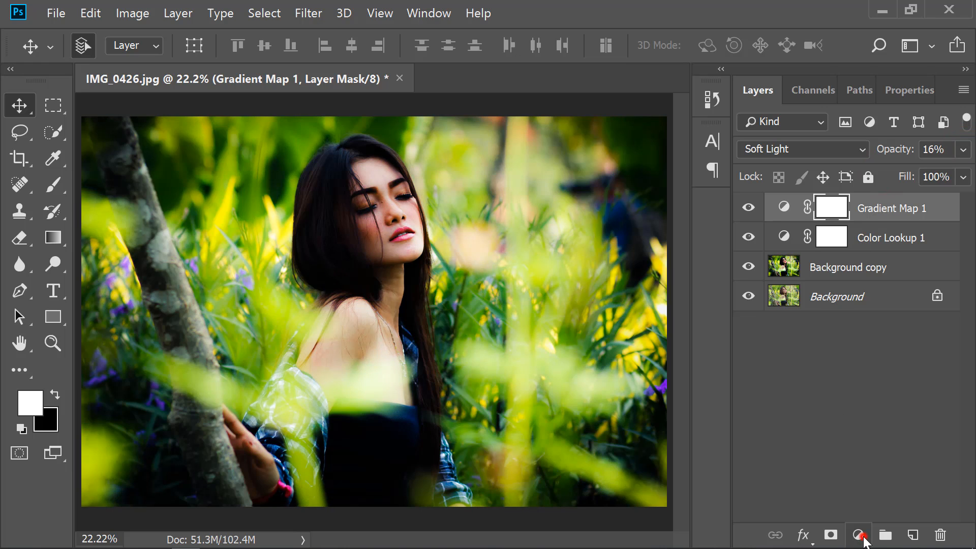
{"action": "left_click", "coordinate": [864, 525]}
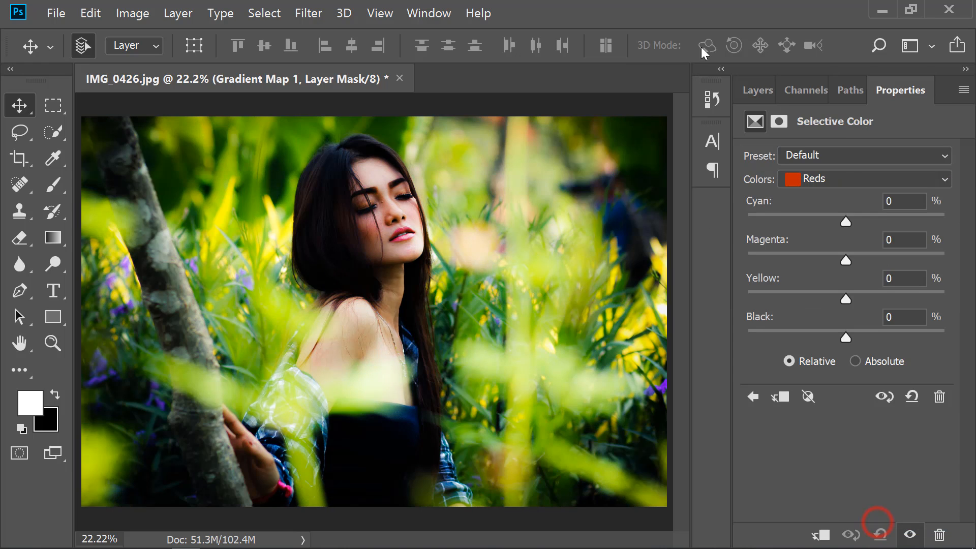
{"action": "left_click", "coordinate": [765, 91]}
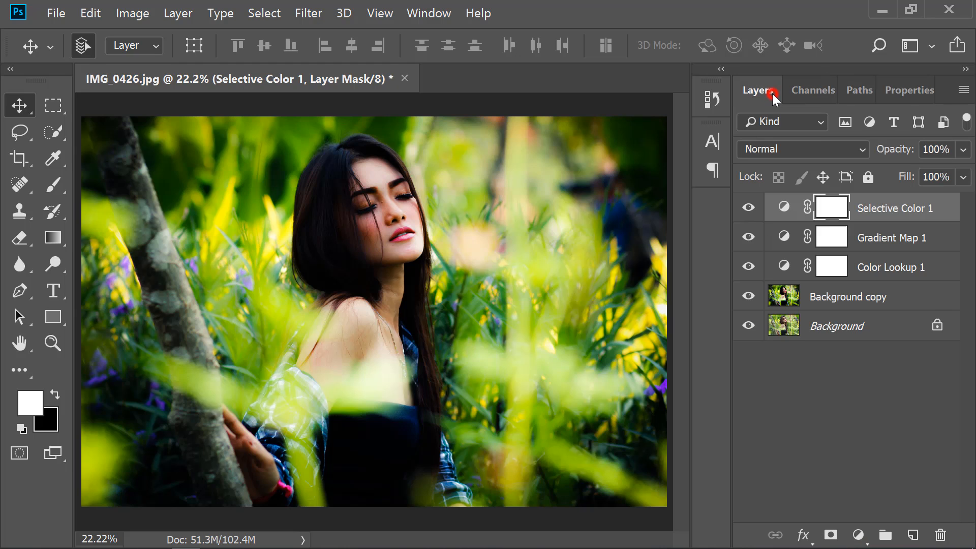
{"action": "key", "text": "Delete"}
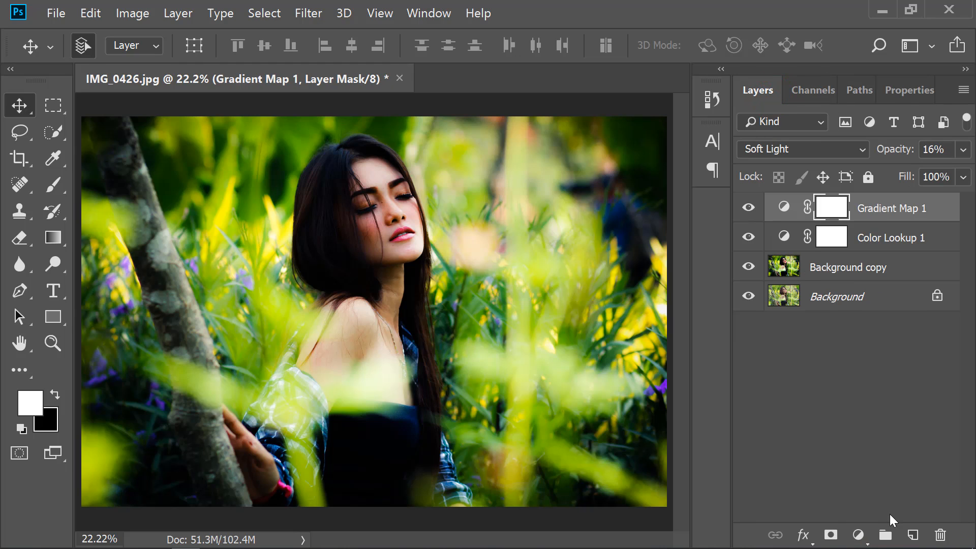
Add a Solid Color fill layer above the Gradient Map layer in dark teal blue, hex 205969
{"action": "left_click", "coordinate": [858, 535]}
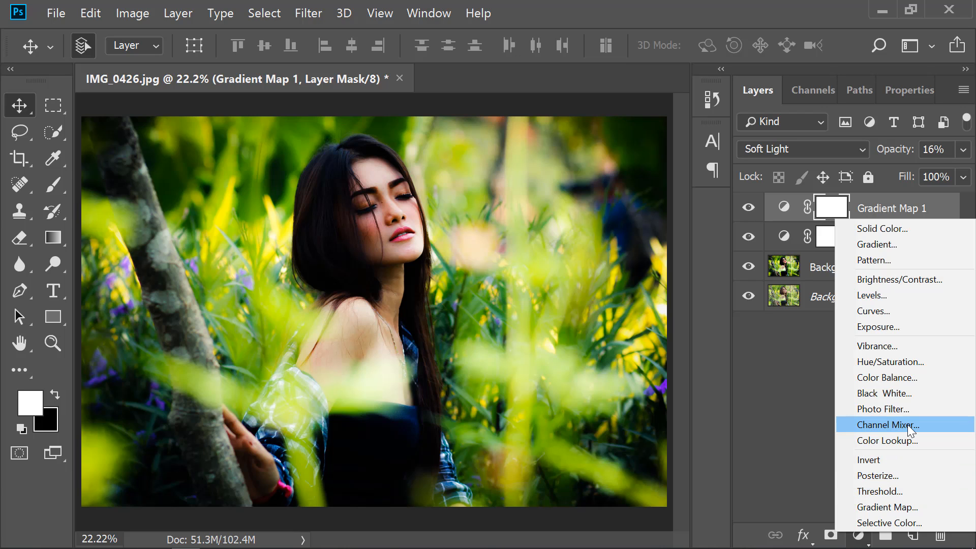
{"action": "left_click", "coordinate": [902, 229]}
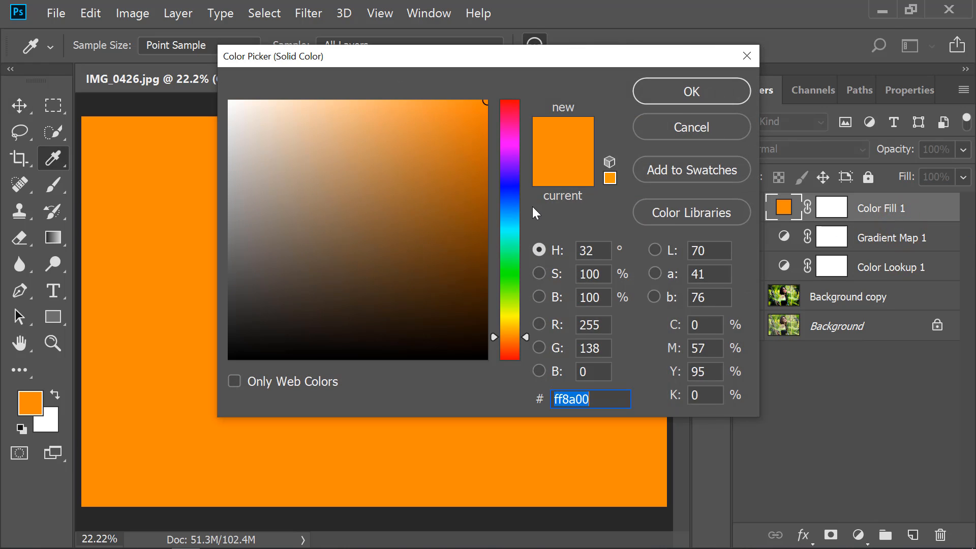
{"action": "mouse_move", "coordinate": [512, 200]}
{"action": "left_mouse_down"}
{"action": "mouse_move", "coordinate": [513, 221]}
{"action": "mouse_move", "coordinate": [456, 256]}
{"action": "mouse_move", "coordinate": [407, 252]}
{"action": "left_mouse_up"}
{"action": "left_click", "coordinate": [686, 92]}
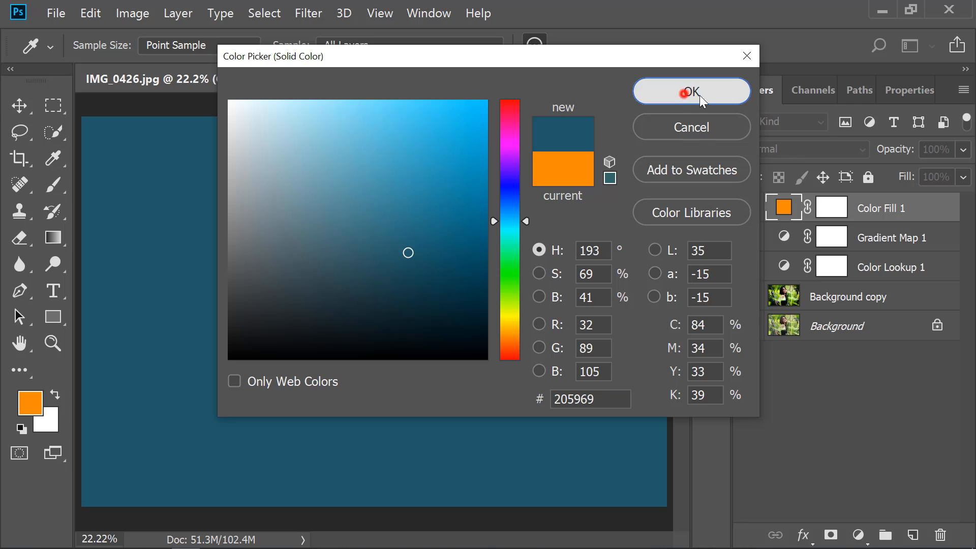
Blend the solid color fill layer in Exclusion mode at 16% opacity, and toggle its visibility to check the effect
{"action": "left_click", "coordinate": [770, 148]}
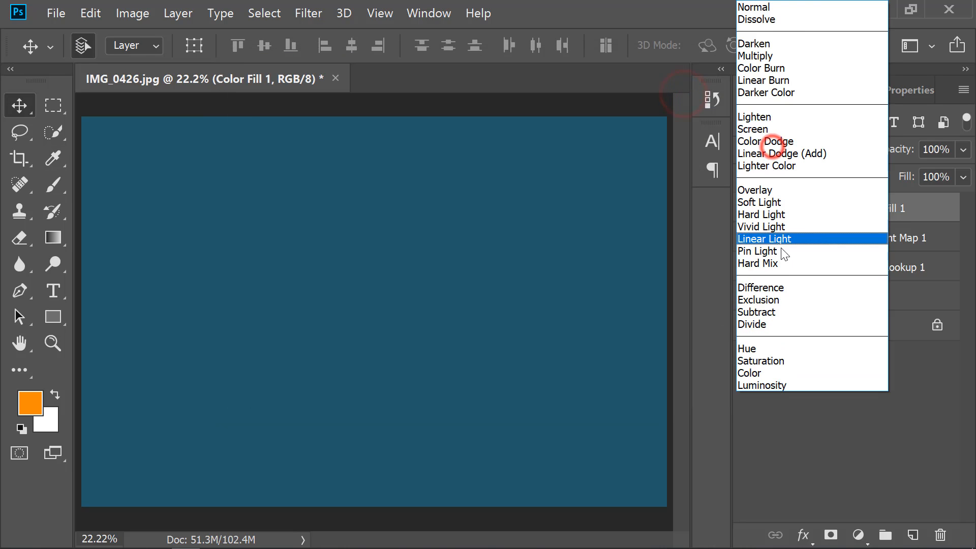
{"action": "left_click", "coordinate": [789, 295]}
{"action": "left_click", "coordinate": [963, 149]}
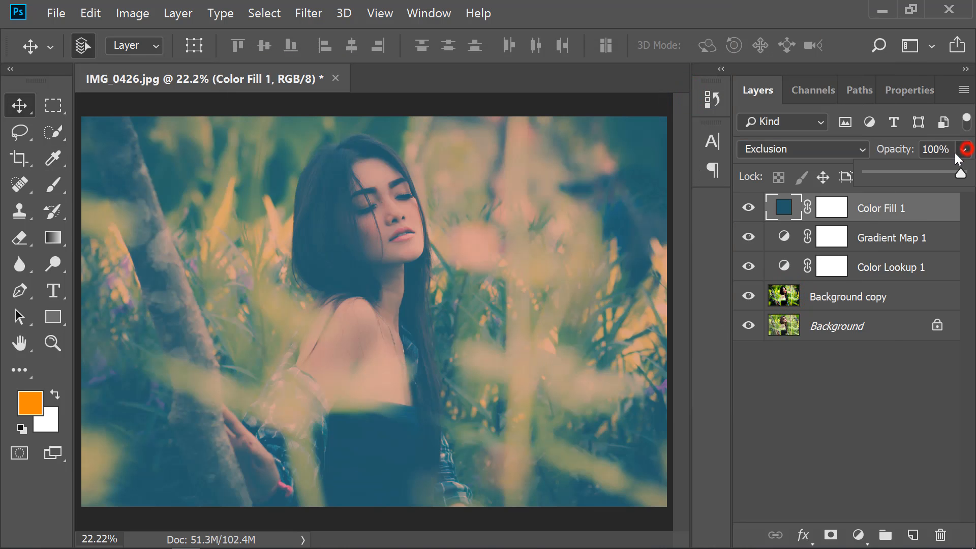
{"action": "left_click", "coordinate": [884, 172]}
{"action": "left_click_drag", "start_coordinate": [884, 174], "coordinate": [882, 174]}
{"action": "left_click", "coordinate": [748, 207]}
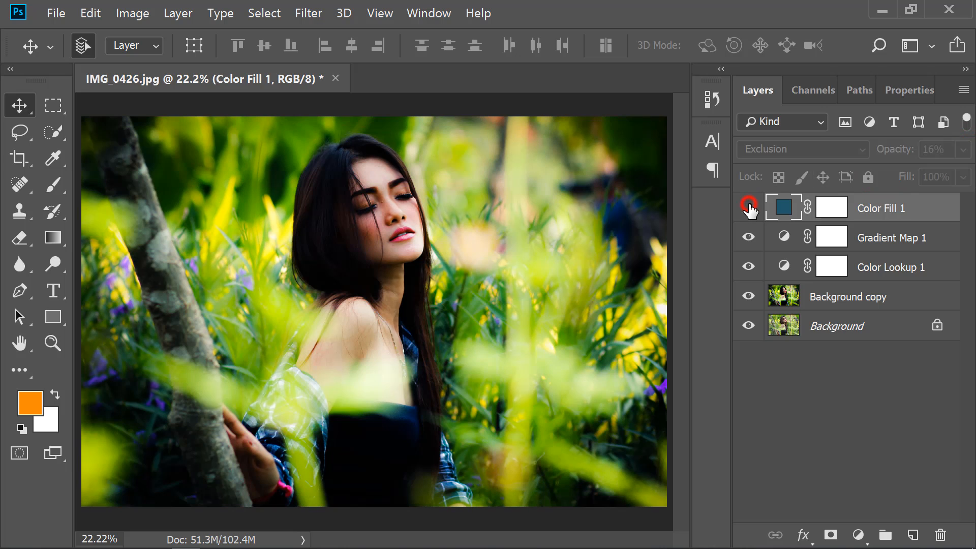
{"action": "left_click", "coordinate": [748, 208]}
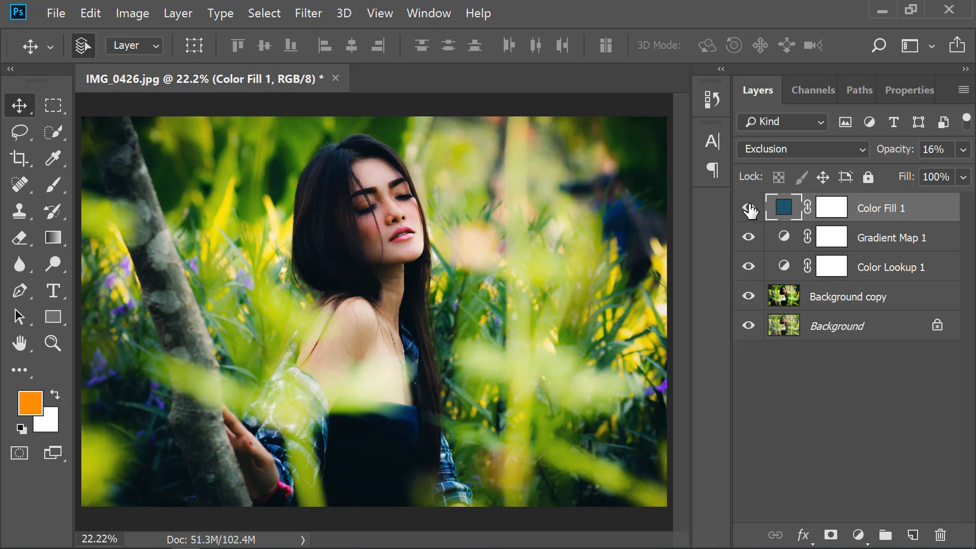
Group all layers above the Background, and stamp the visible layers into a new merged layer on top
{"action": "left_click", "coordinate": [845, 301], "text": "shift"}
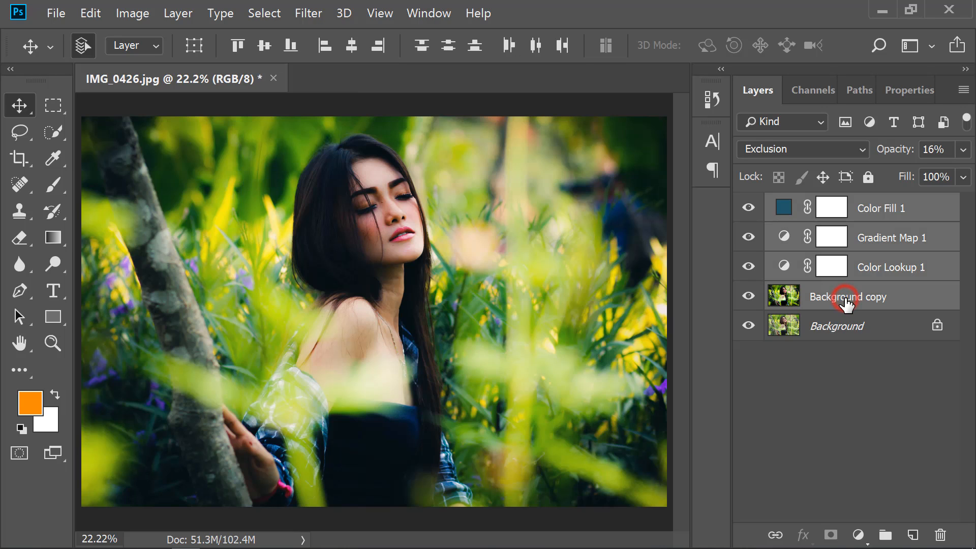
{"action": "key", "text": "ctrl+g"}
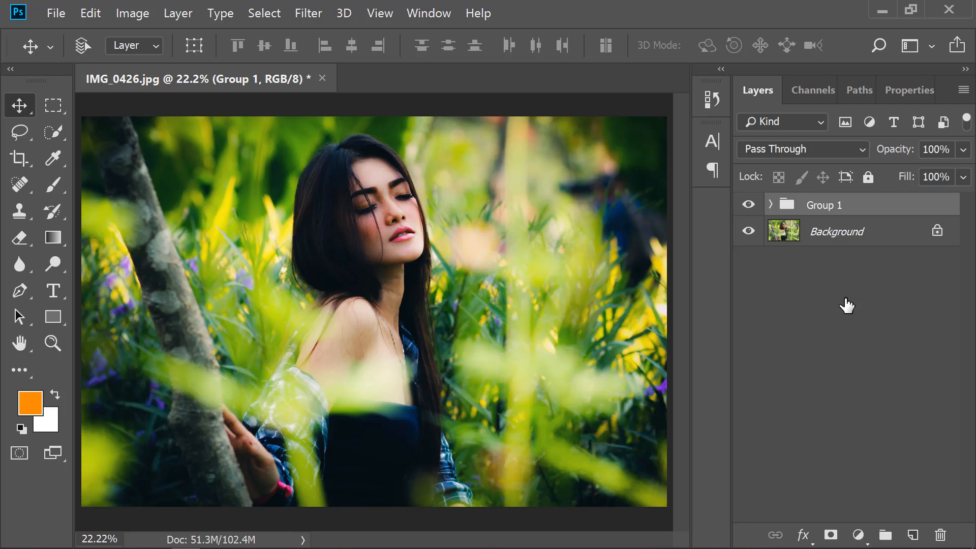
{"action": "key", "text": "ctrl+shift+alt+e"}
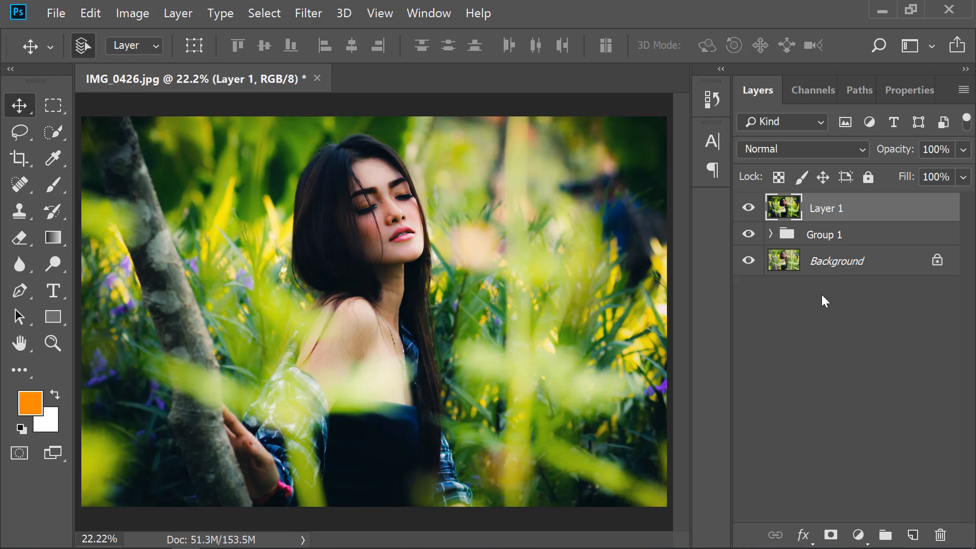
Hide the layer group and toggle the merged layer's visibility to compare the edit with the original photo
{"action": "left_click", "coordinate": [748, 234]}
{"action": "left_click", "coordinate": [749, 207]}
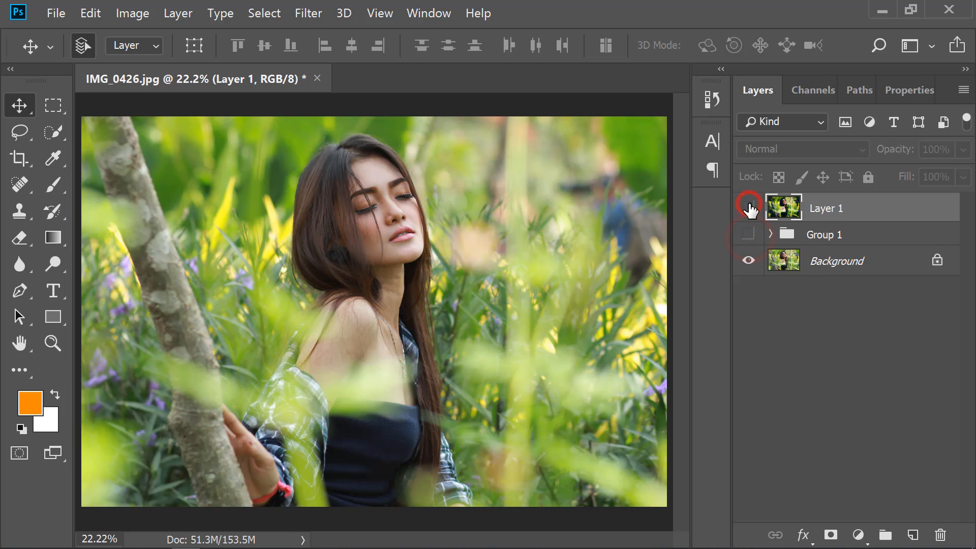
{"action": "left_click", "coordinate": [749, 207]}
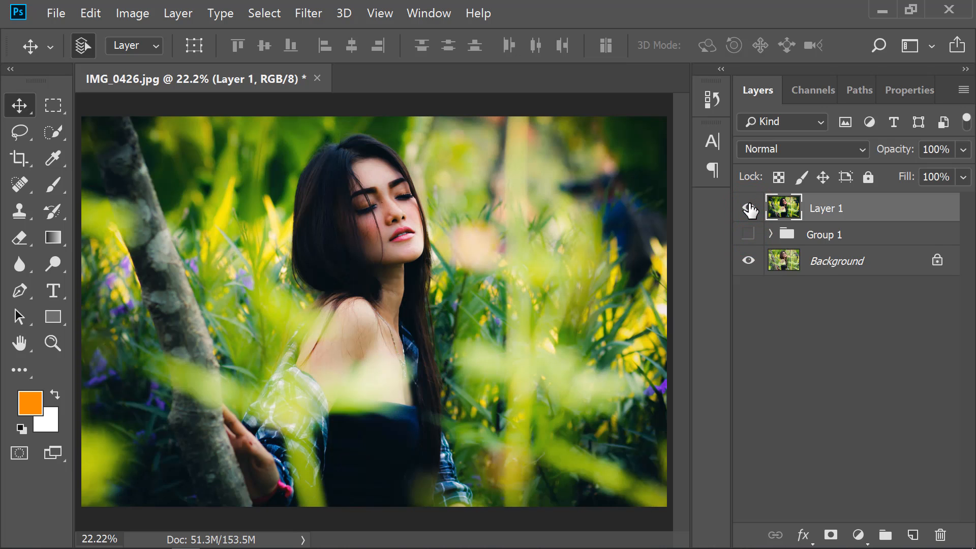